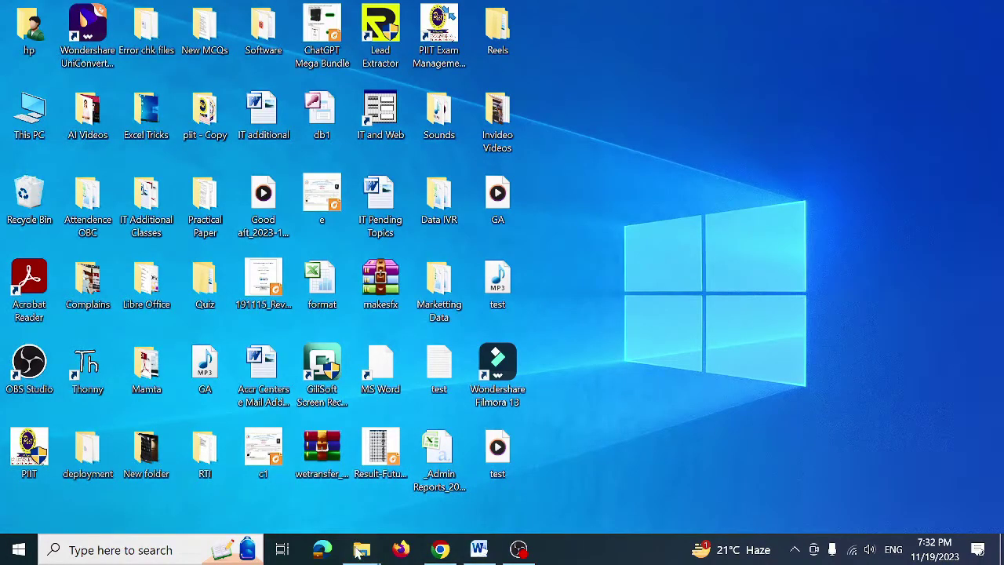
Open LibreOffice Calc with a blank spreadsheet, accept the file format registration, and close the Settings window.
left_click(118, 550)
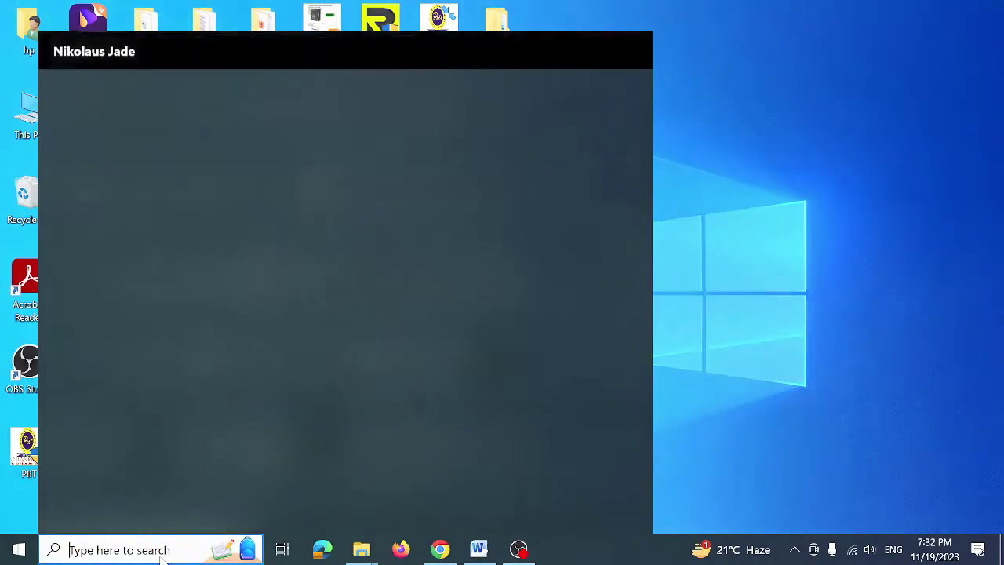
type("calc")
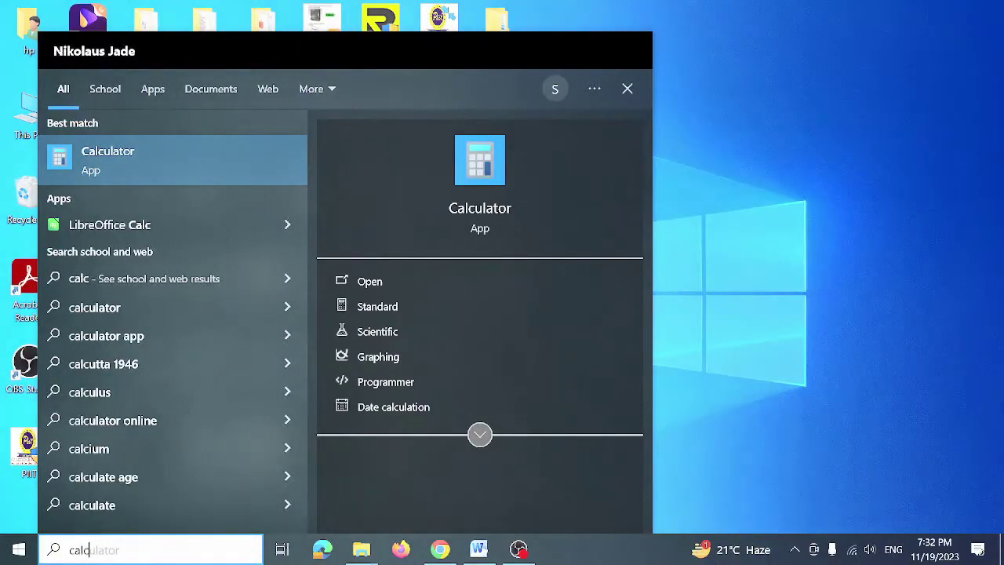
left_click(155, 227)
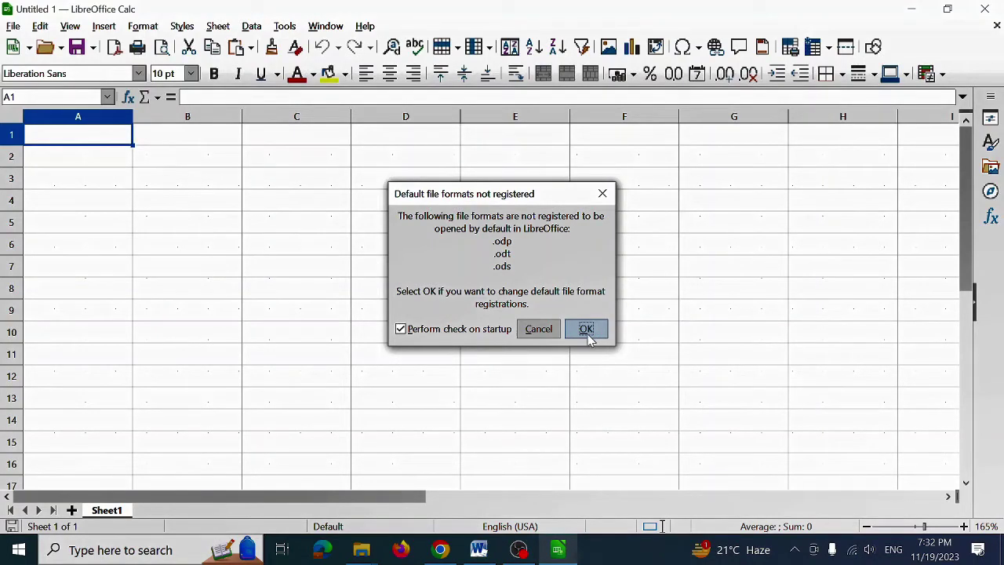
left_click(586, 329)
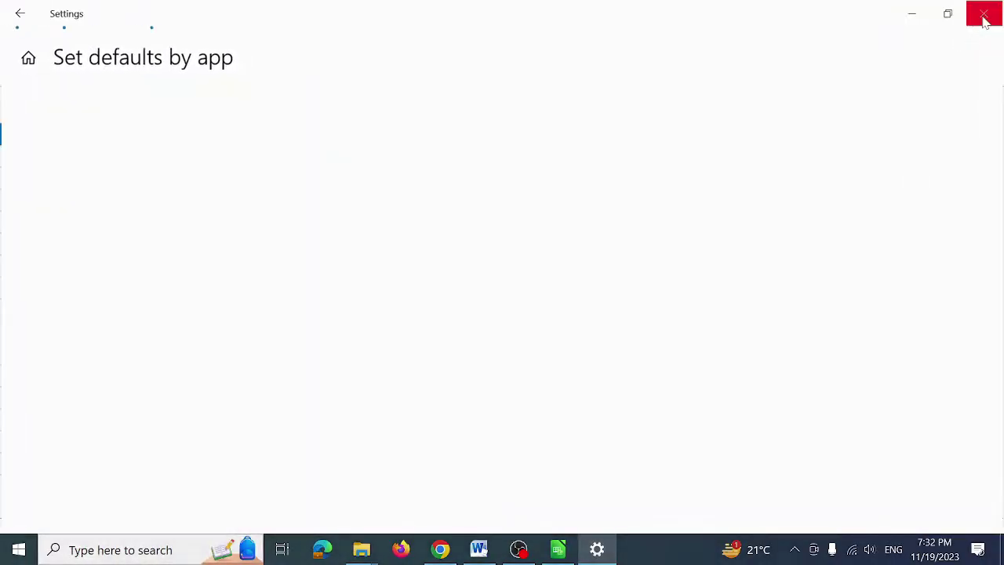
left_click(984, 19)
Enter the column headings Phy, Chem and Total in cells A1 to C1.
left_click(406, 222)
left_click(86, 137)
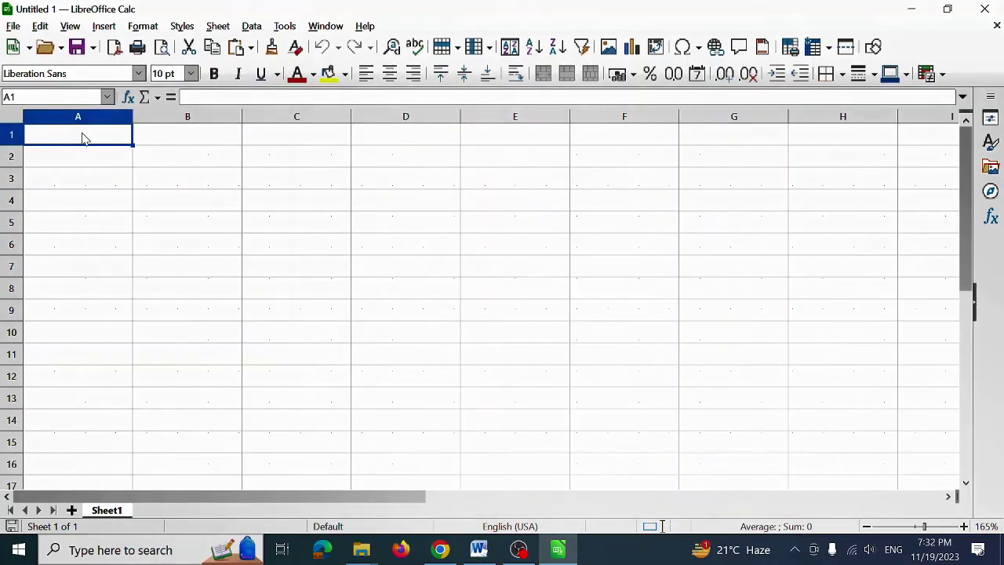
left_click_drag(86, 136, 182, 148)
left_click(161, 146)
left_click(117, 145)
type("Phy")
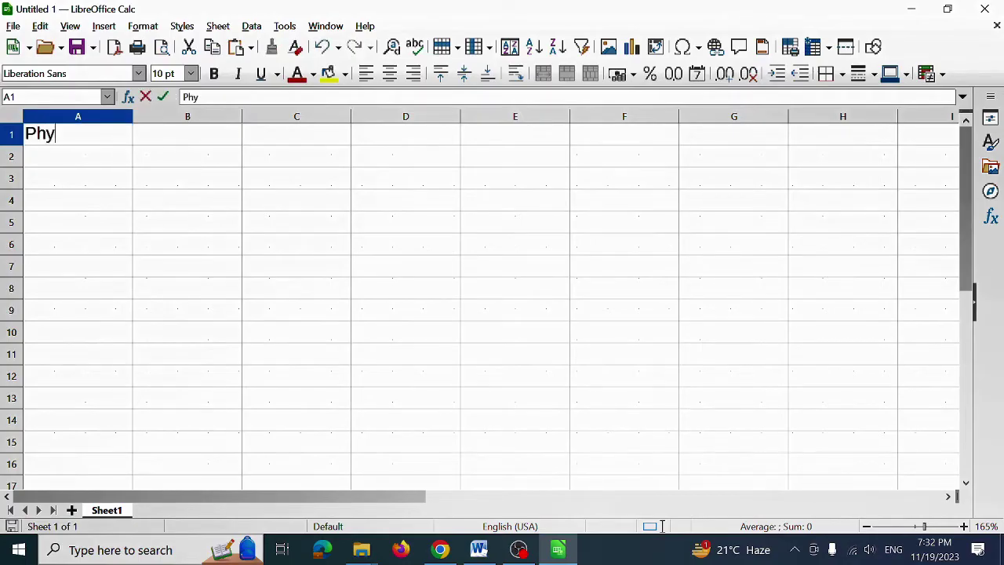
key("Tab")
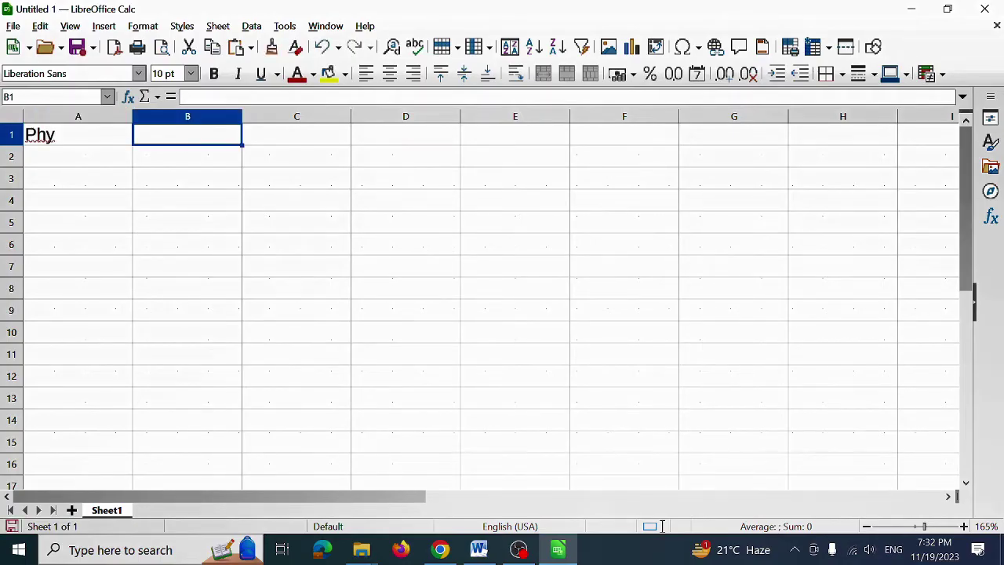
type("Chem")
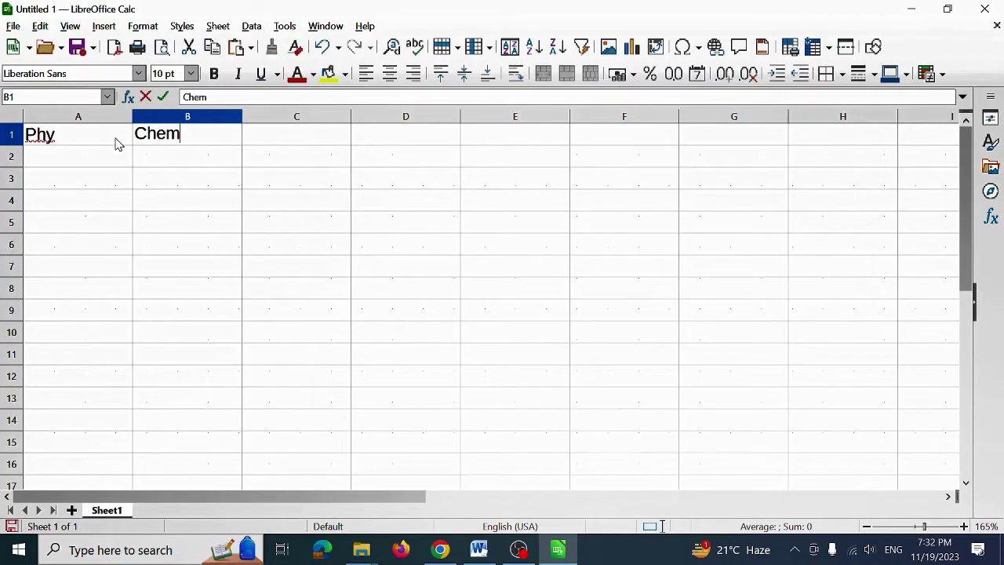
key("Tab")
type("T")
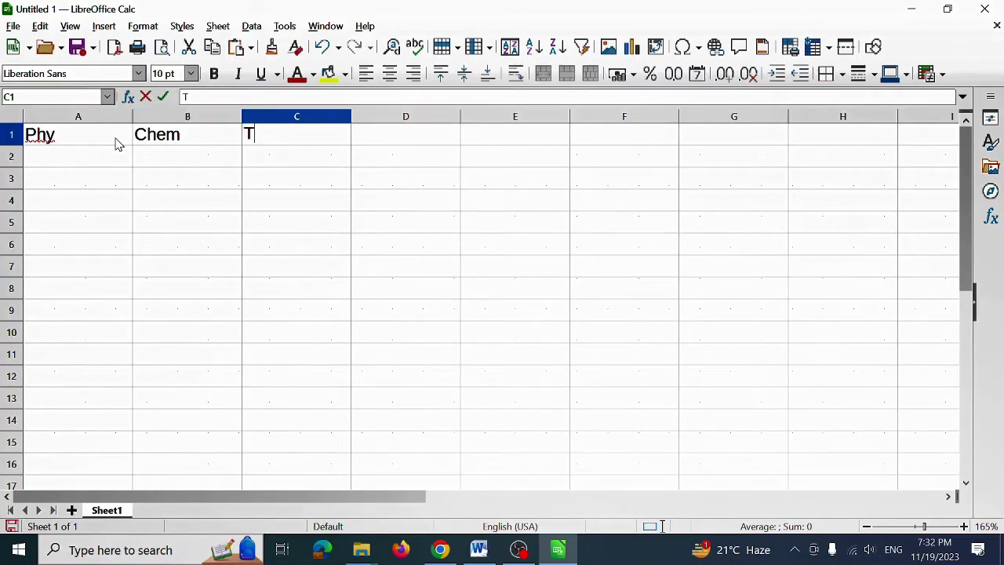
key("Return")
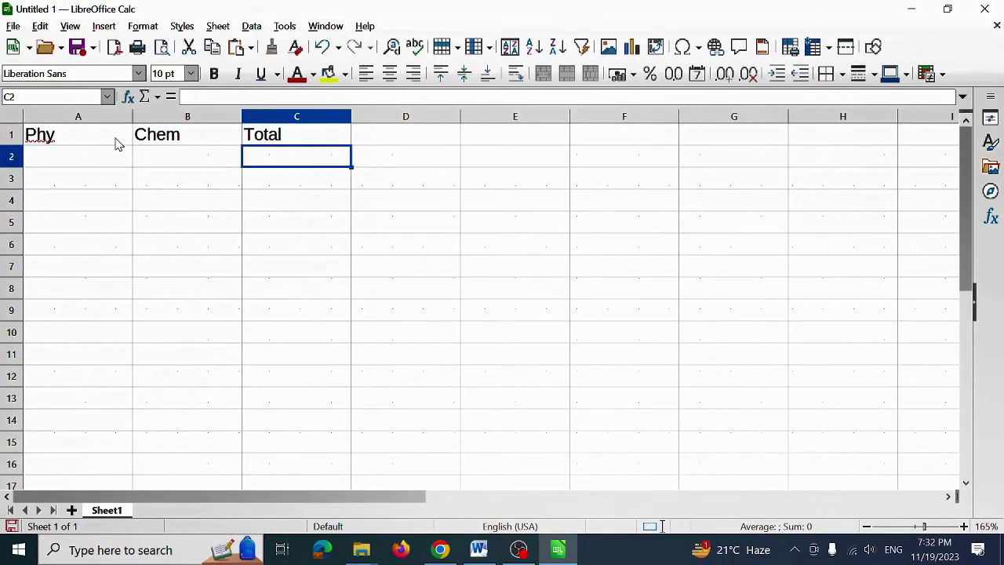
Enter the marks 23 for Phy and 44 for Chem in row 2.
type("23")
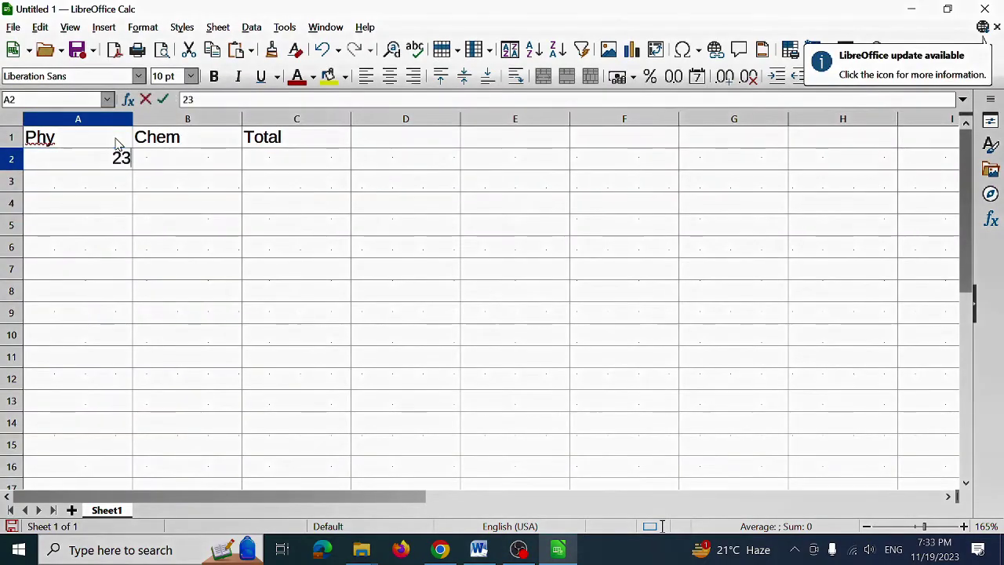
key("Tab")
type("44")
key("Tab")
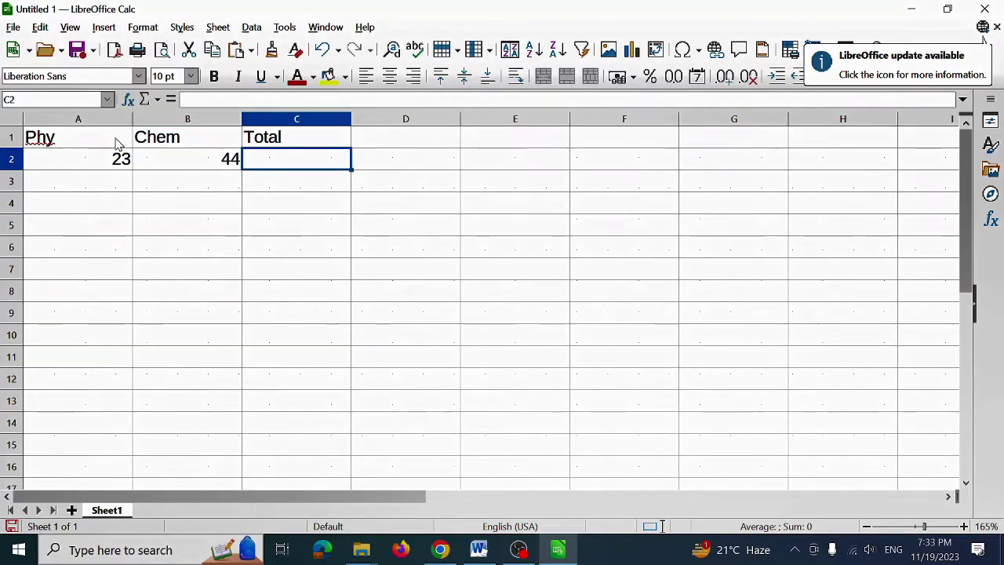
Enter the formula =a2+b2 in cell C2 to add the Phy and Chem marks.
type("=a")
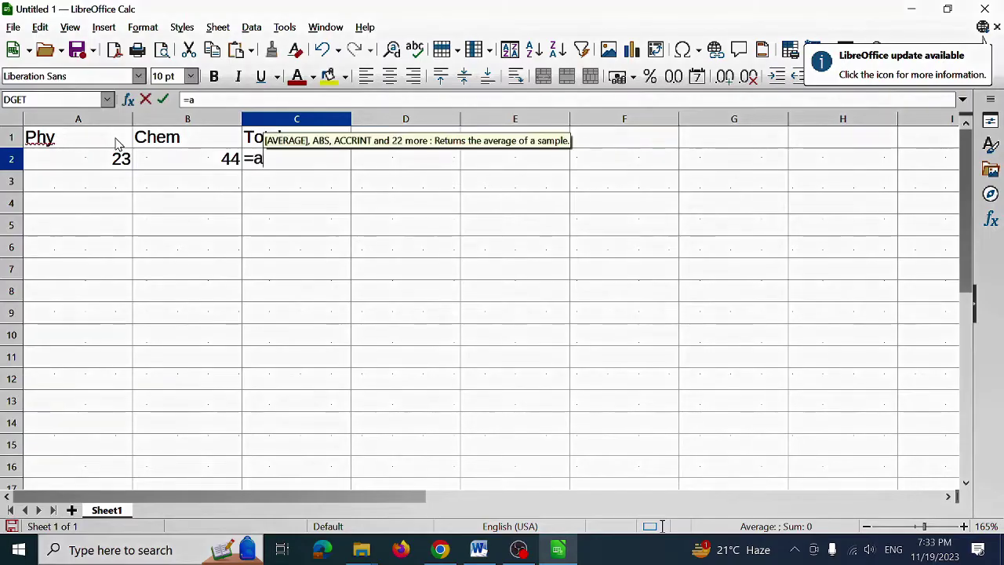
type("1")
key("BackSpace")
type("2")
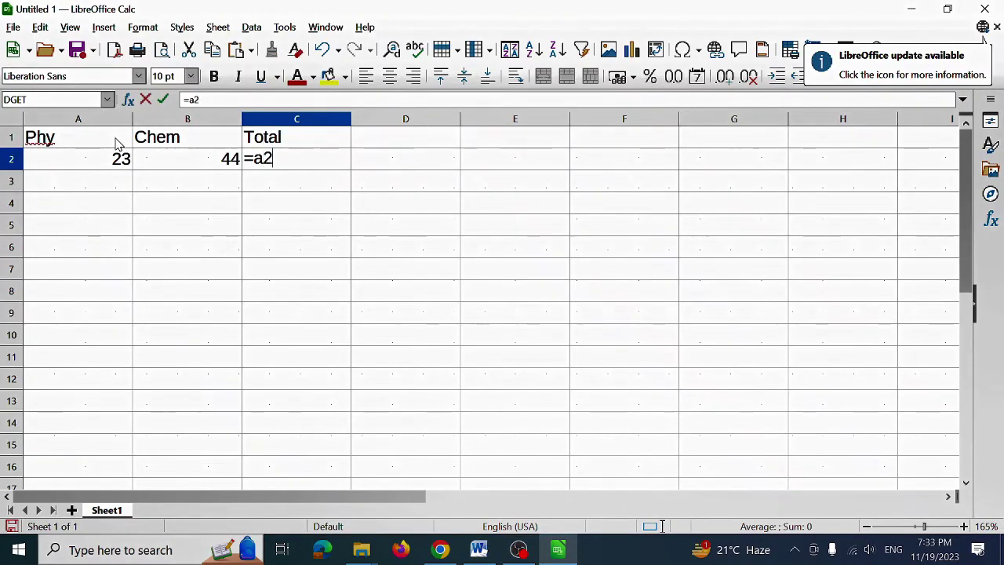
type("+b2")
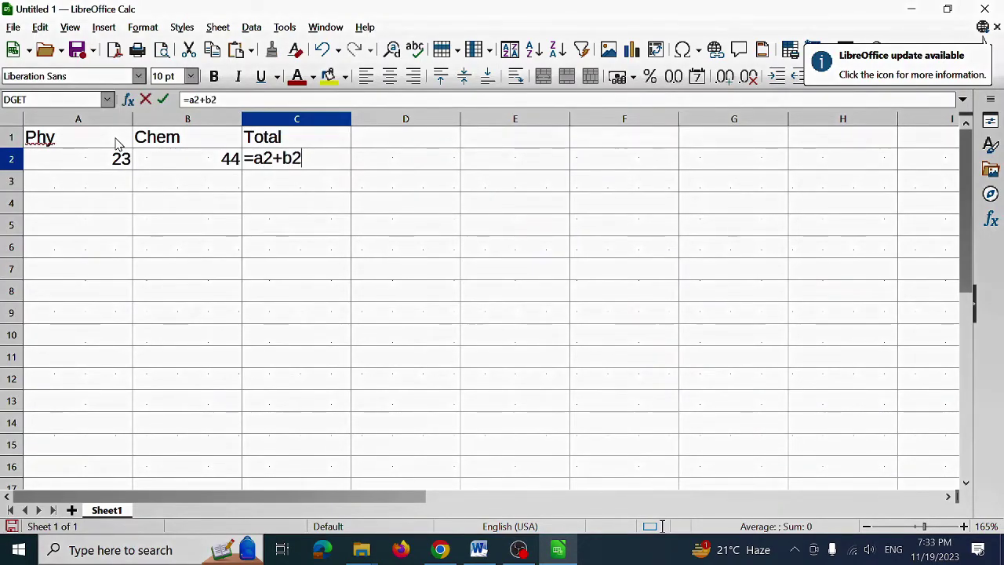
key("Return")
left_click(101, 185)
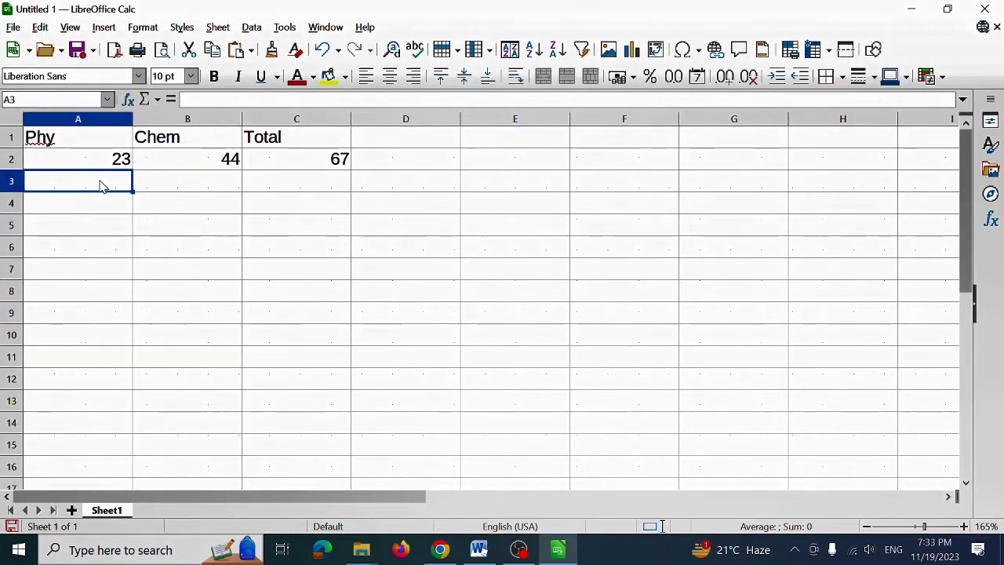
Fill the Total formula from cell C2 down to C10.
left_click(317, 165)
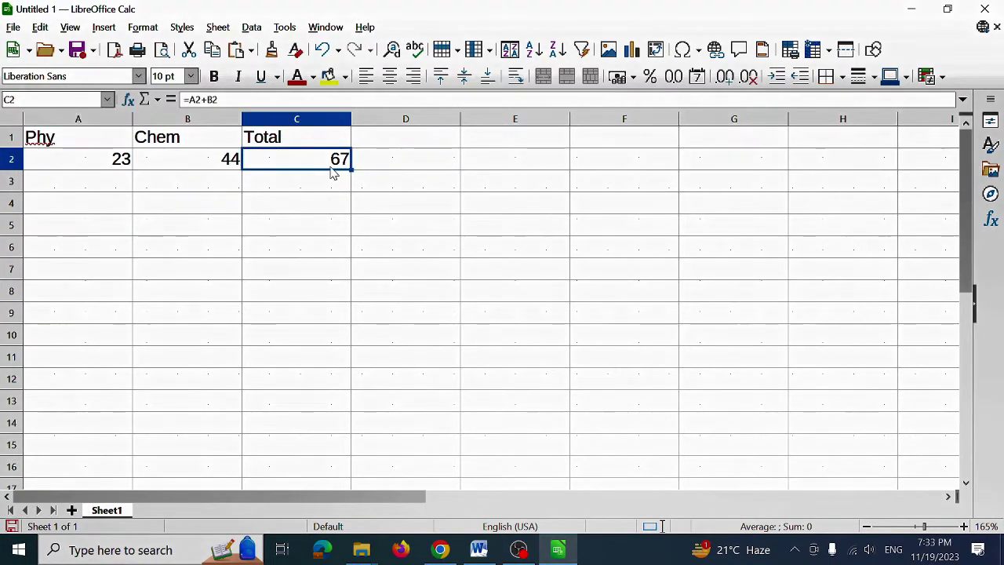
left_click_drag(349, 171, 350, 352)
left_click(301, 296)
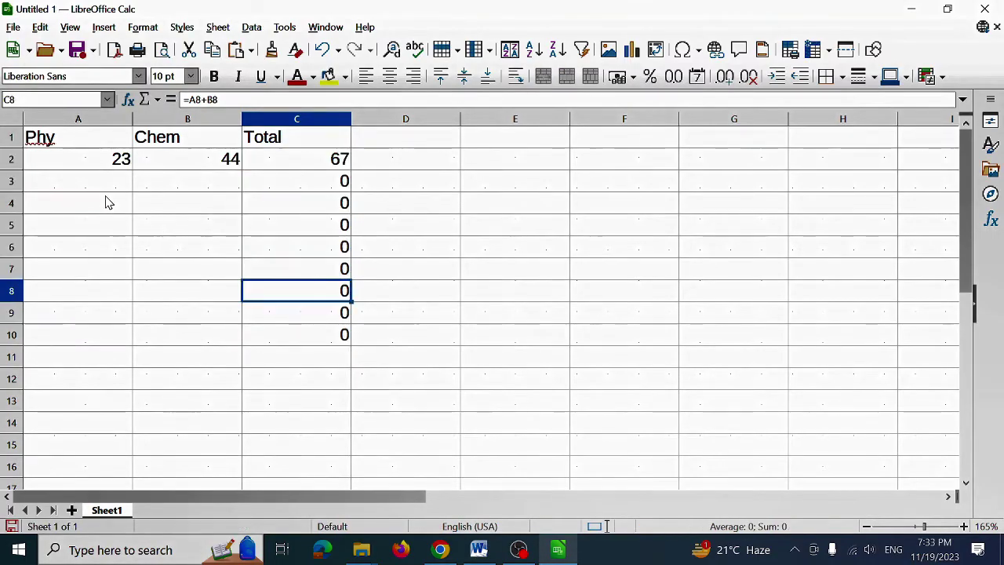
Enter the Phy and Chem marks 33 and 44 in row 3, and 66 and 711 in row 4.
left_click(100, 183)
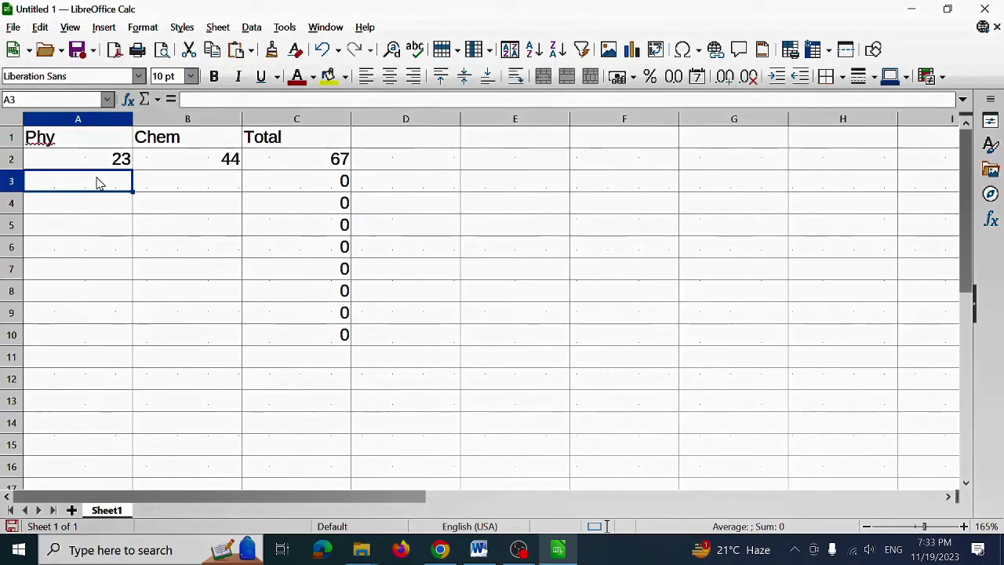
type("33")
key("Tab")
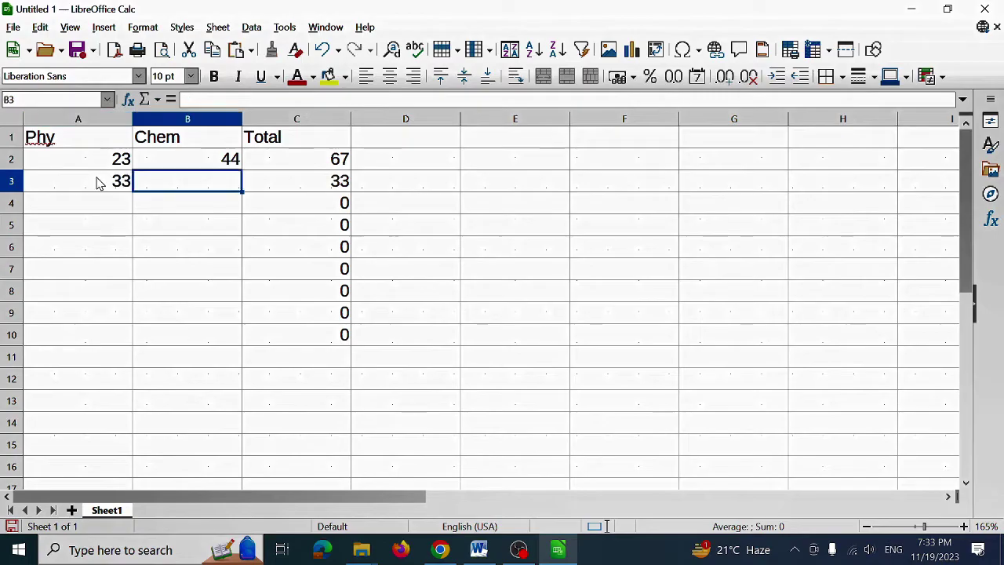
type("44")
key("Return")
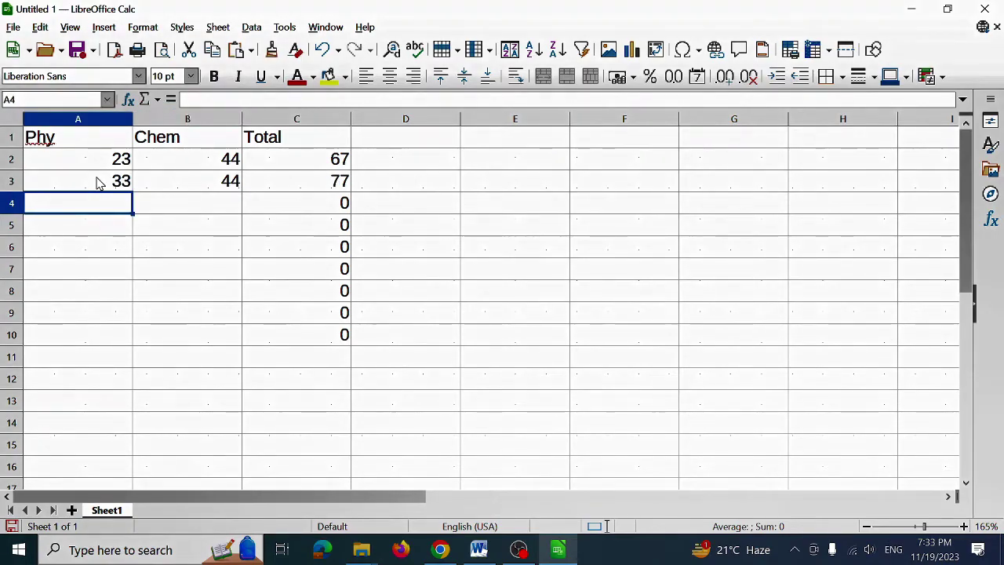
type("66")
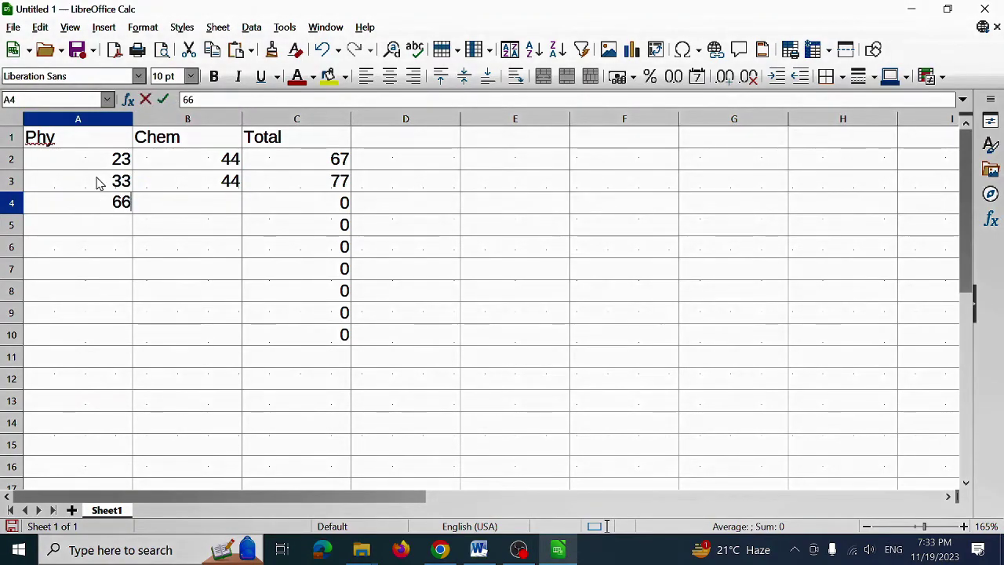
key("Tab")
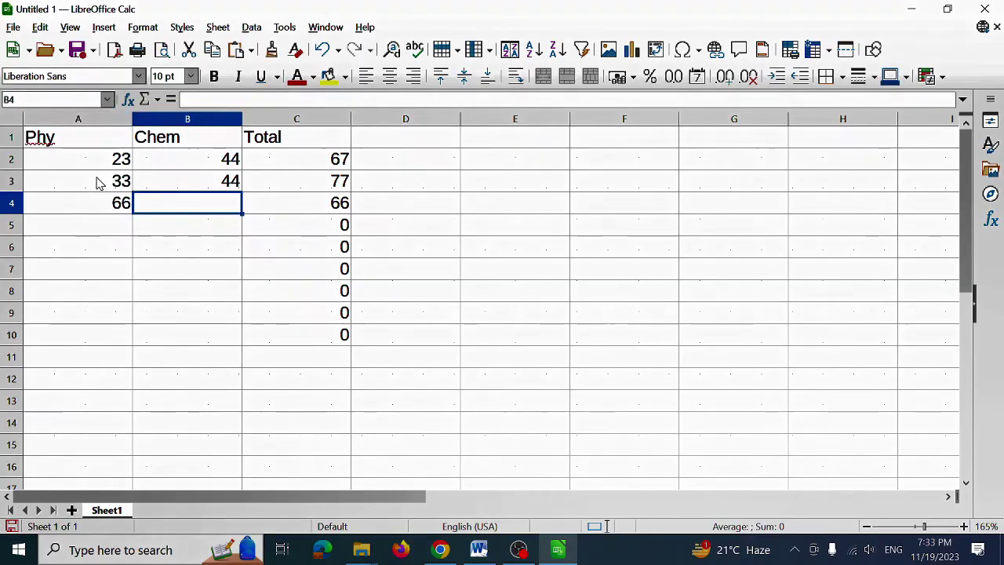
type("711")
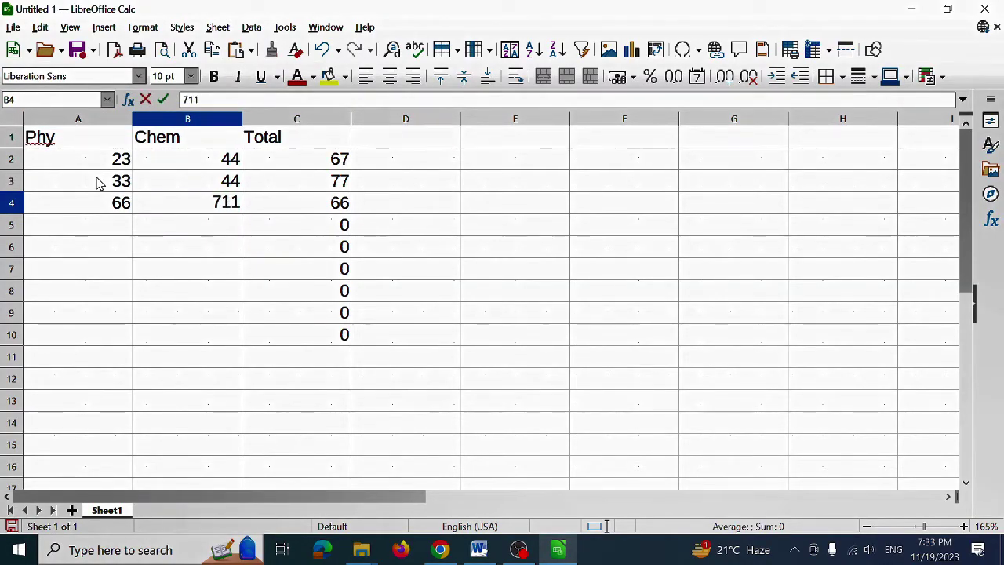
key("Return")
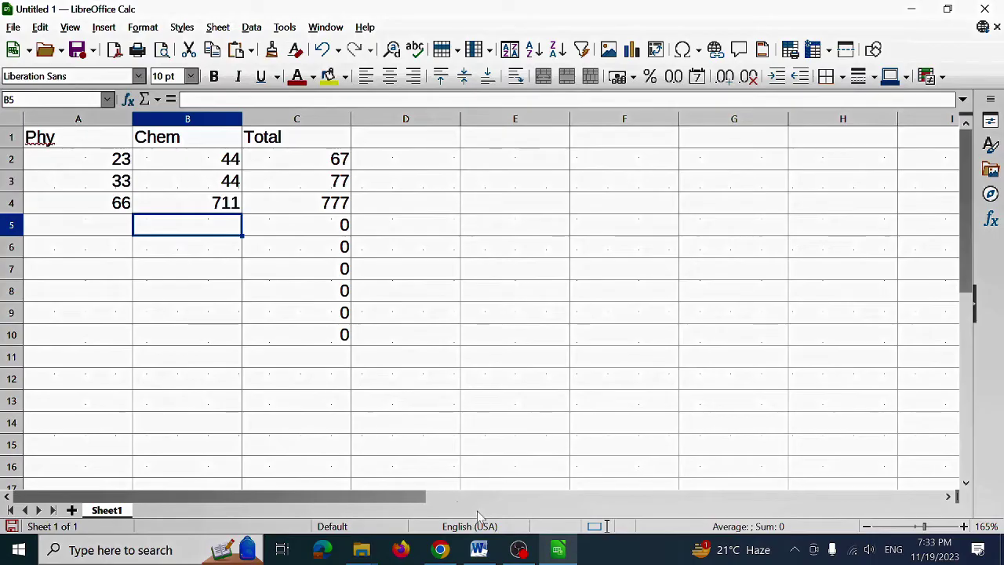
left_click(518, 550)
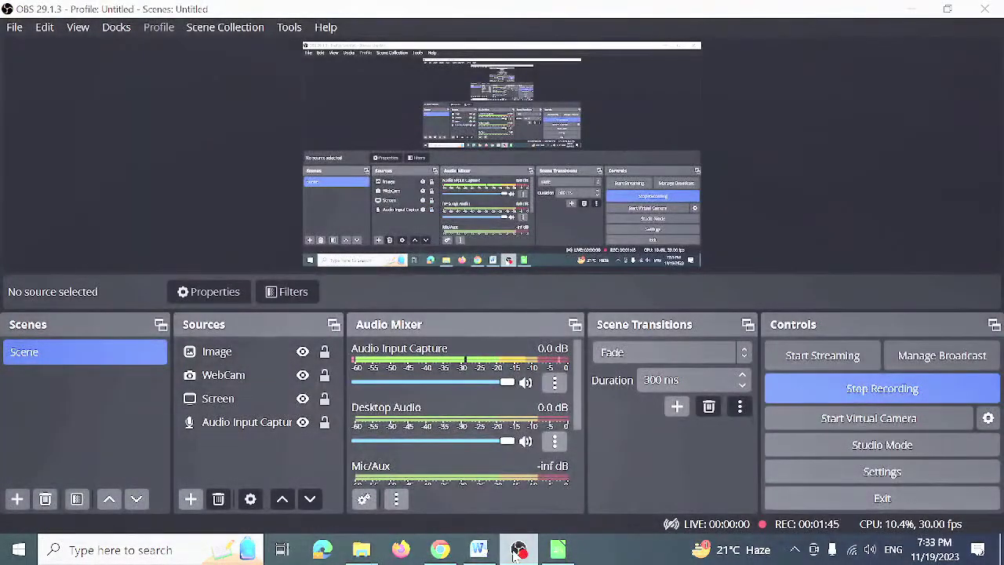
left_click(516, 551)
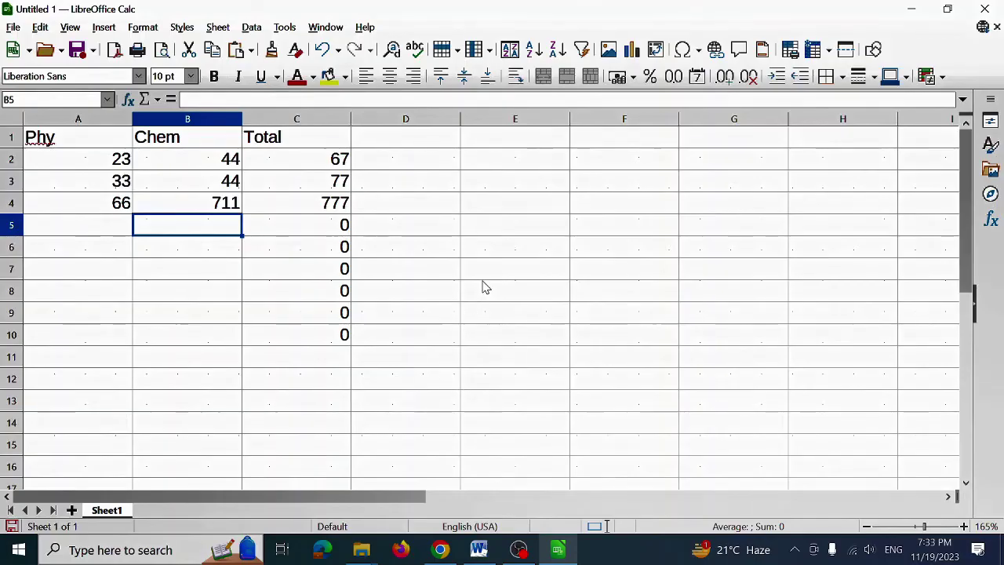
Delete the Phy and Chem marks in cells A2 to B4, keeping the Total formulas.
left_click(112, 166)
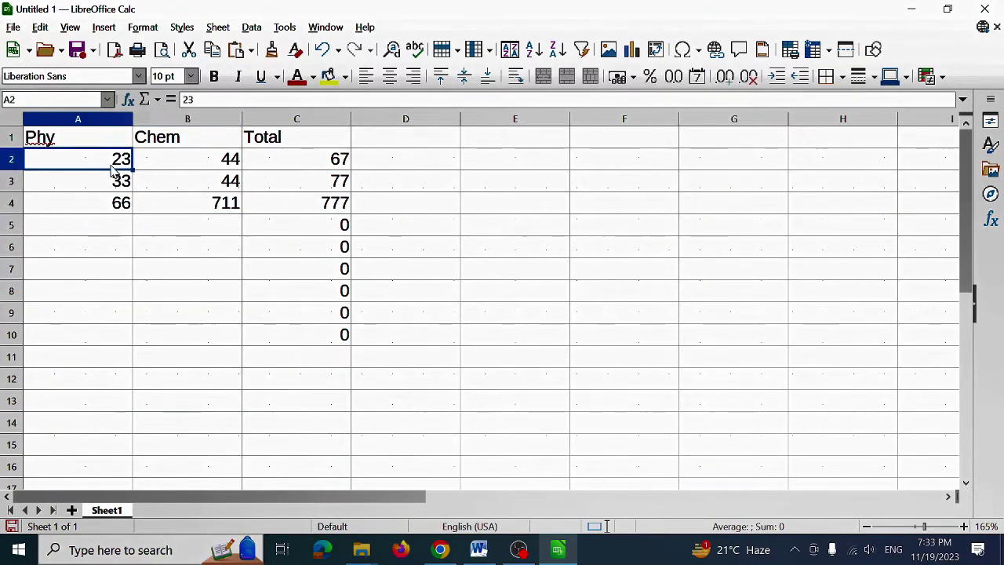
left_click_drag(109, 166, 217, 208)
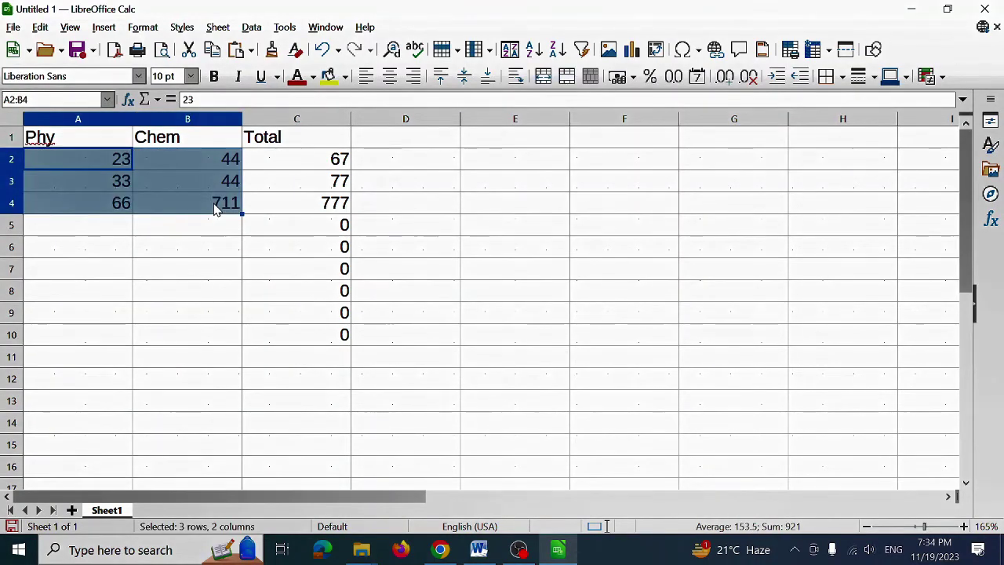
key("Delete")
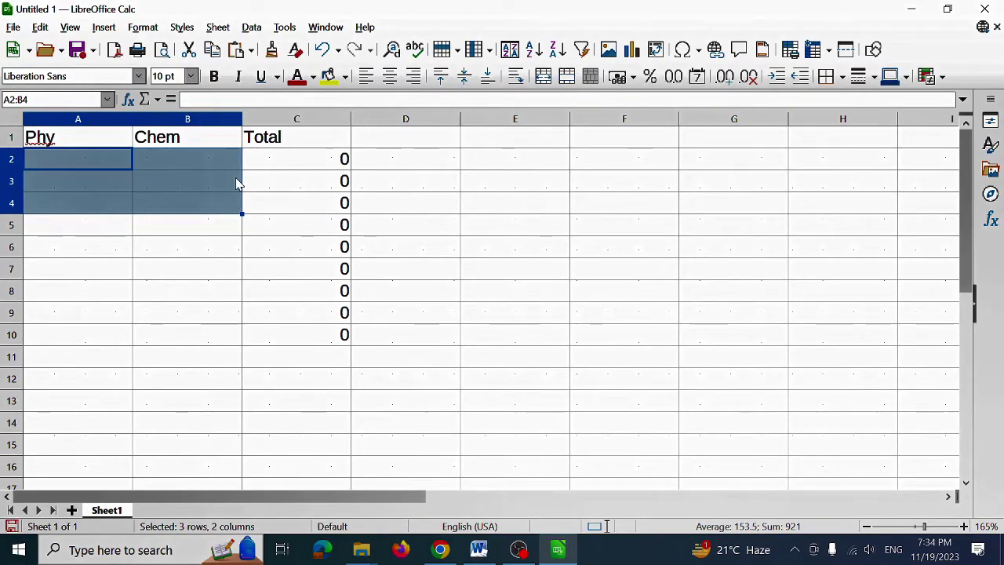
left_click(280, 199)
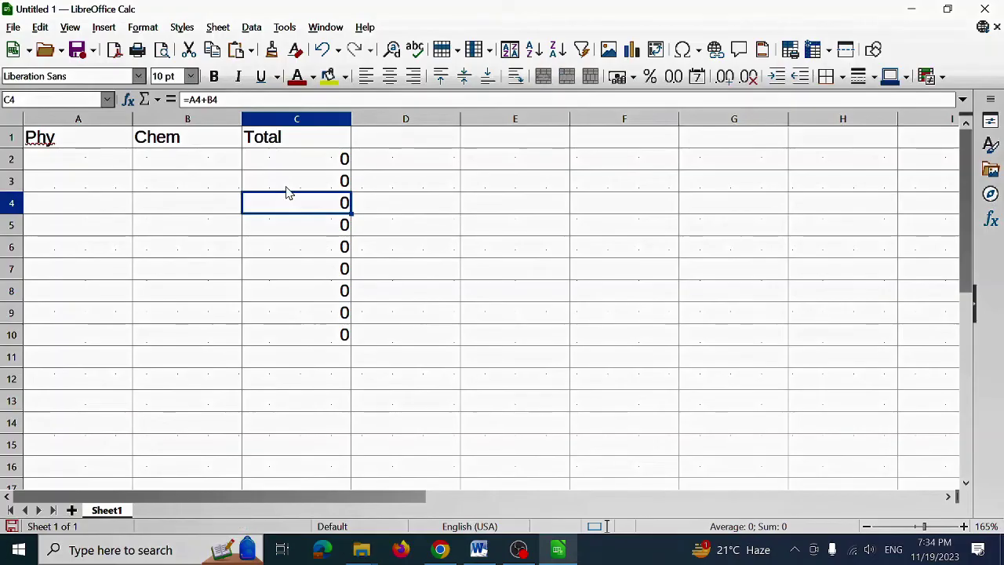
Apply a validity rule to cells A2 to B10 that allows only whole numbers equal to 100.
left_click_drag(63, 164, 204, 347)
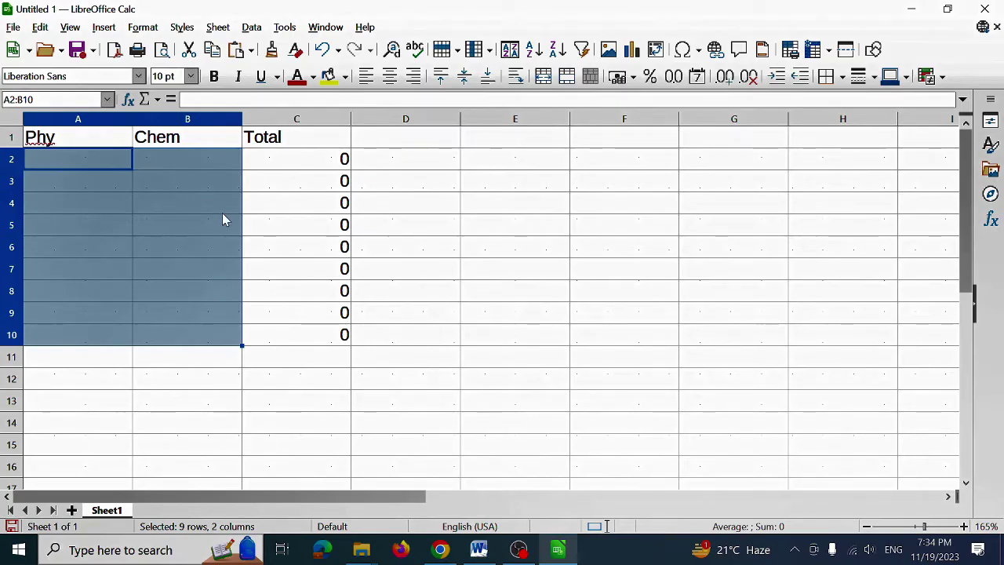
left_click(251, 27)
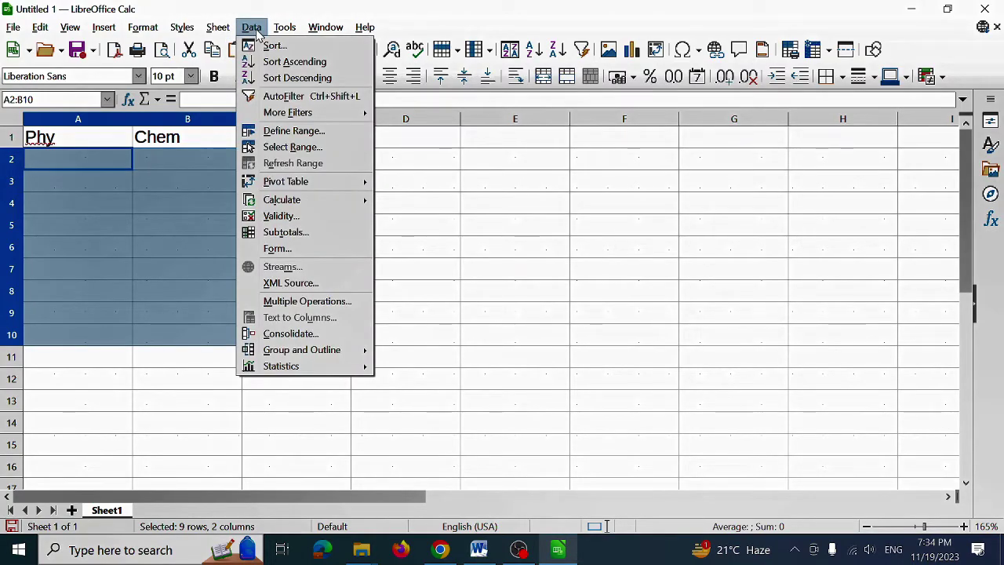
left_click(280, 217)
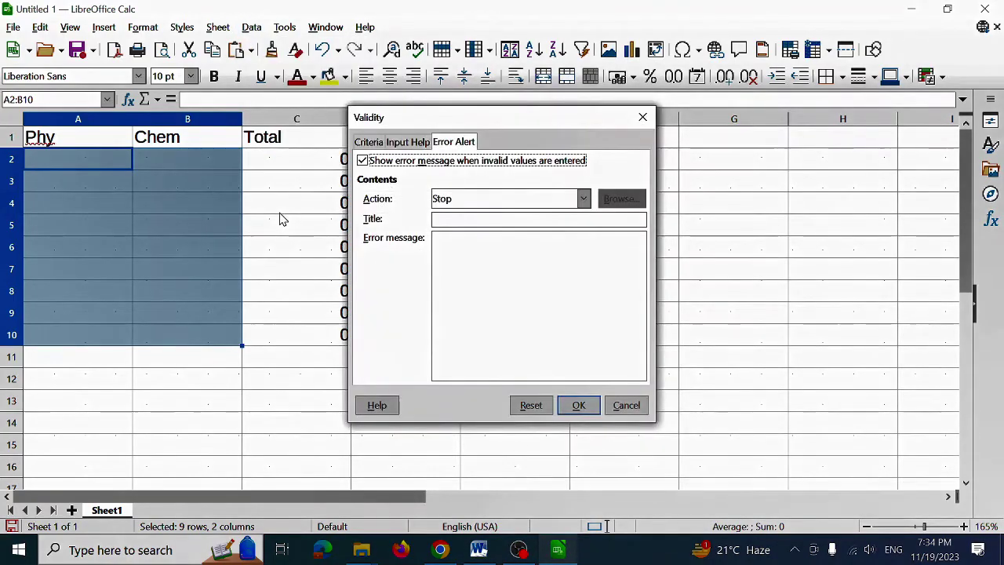
left_click(368, 145)
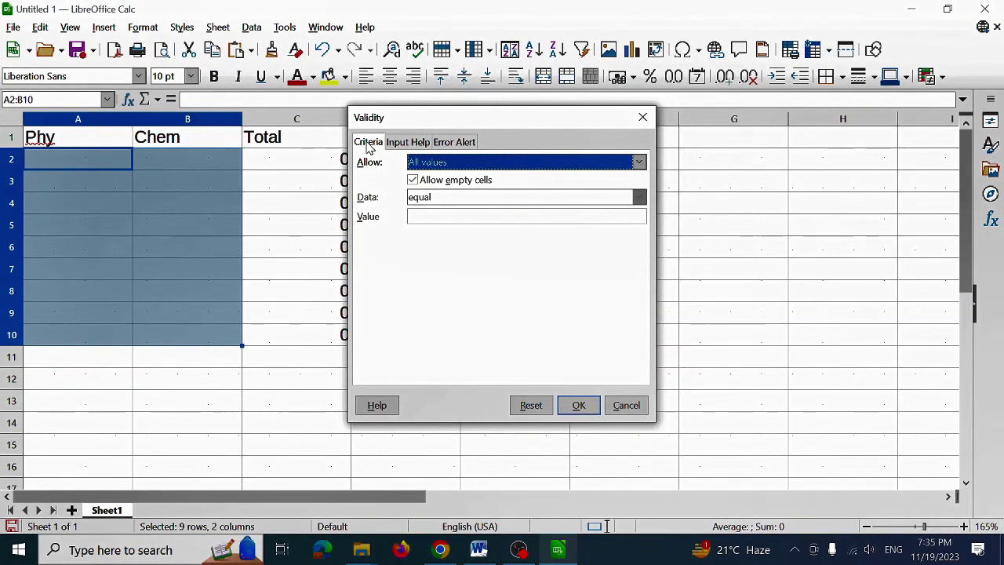
left_click(639, 162)
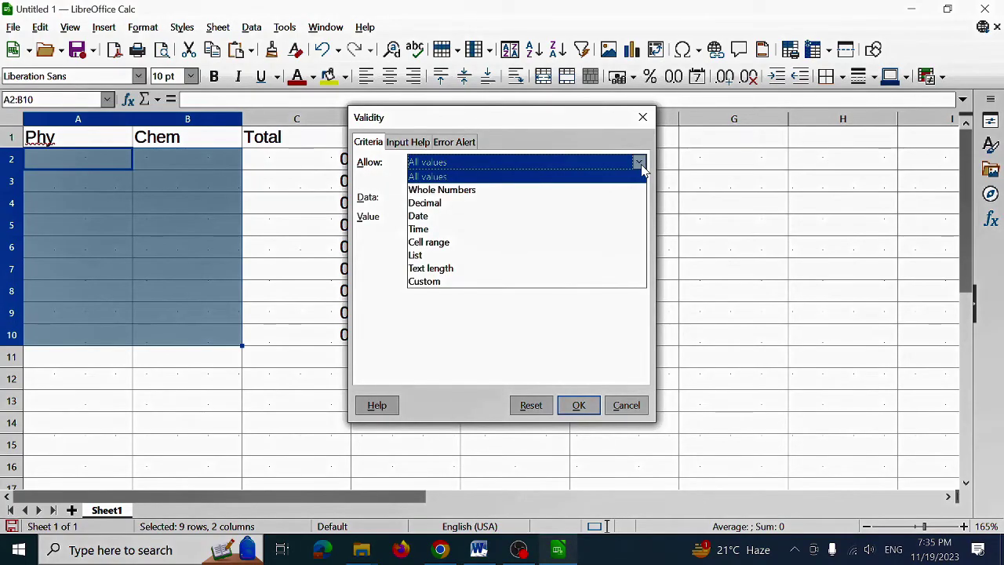
left_click(468, 193)
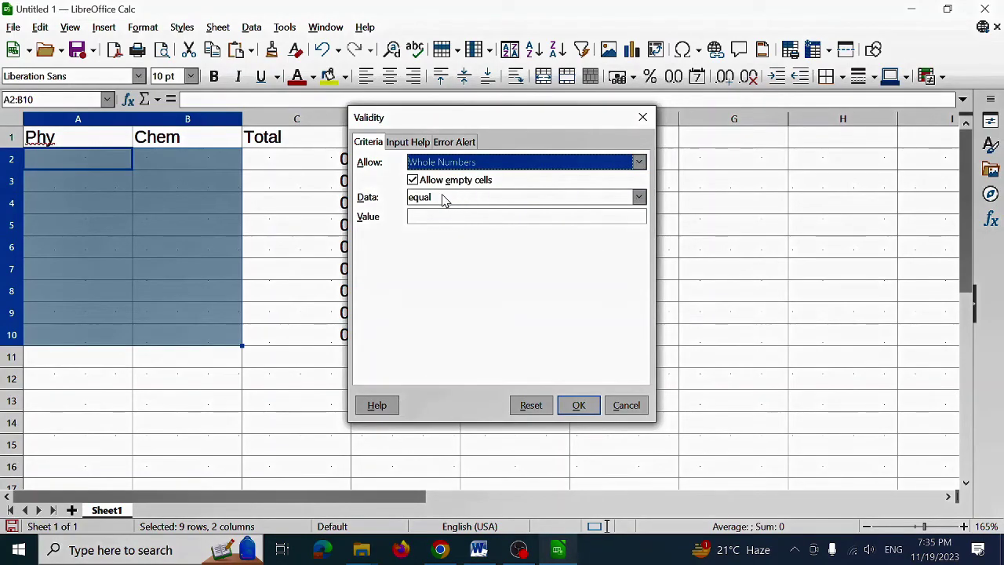
left_click(443, 216)
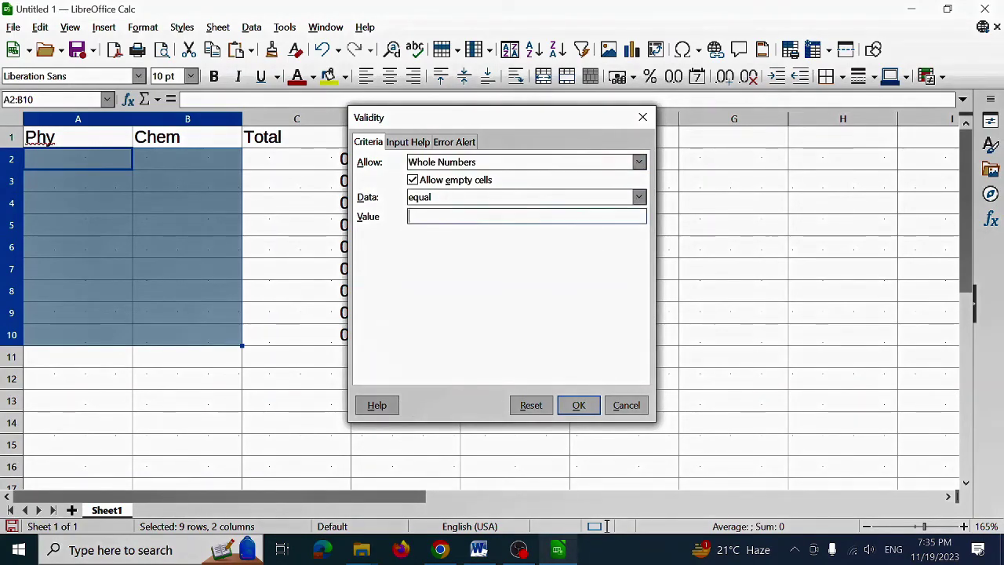
type("1")
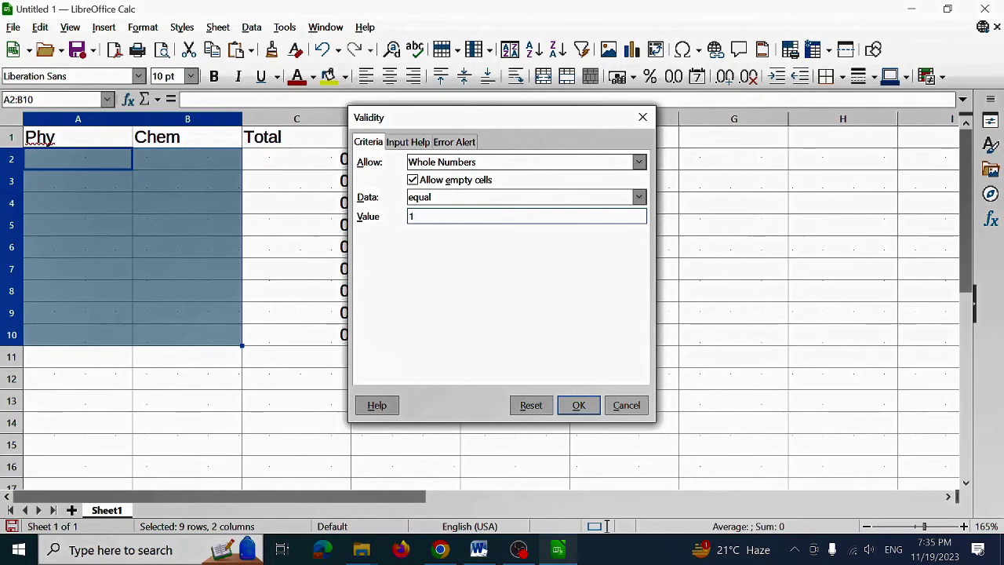
type("00")
left_click(578, 404)
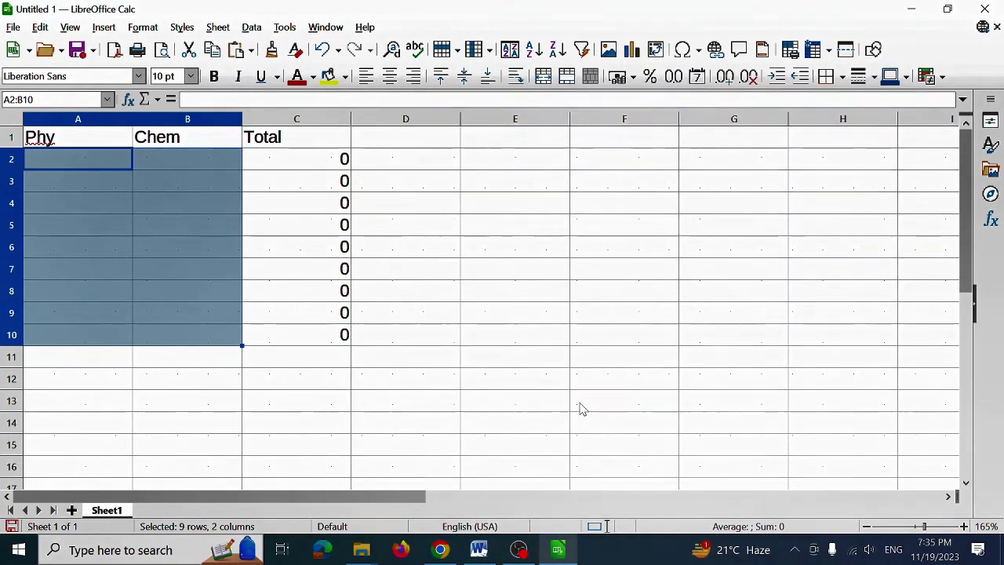
Try to enter 12 in cell A2 to test the validity rule, and dismiss the alert.
left_click(309, 290)
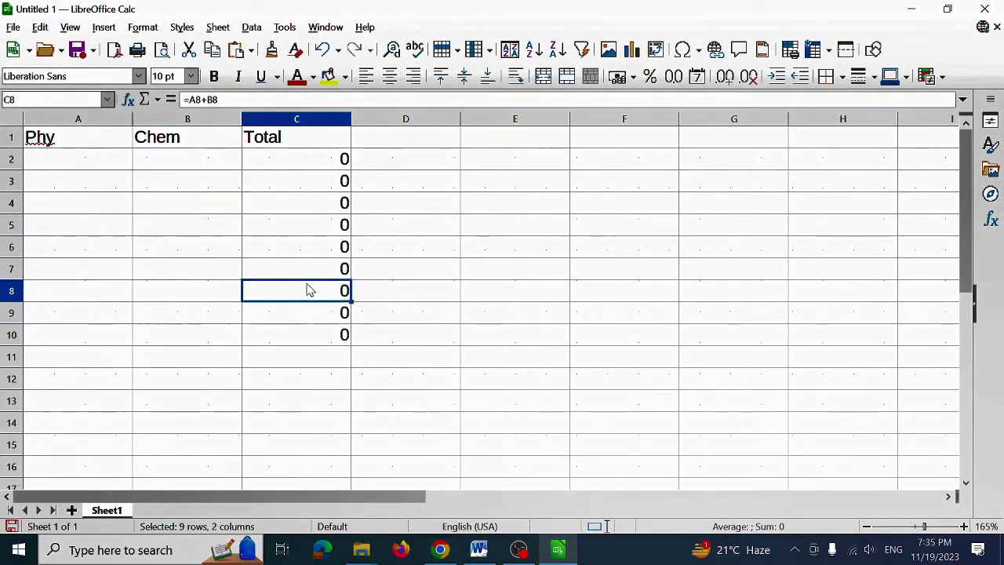
left_click(86, 164)
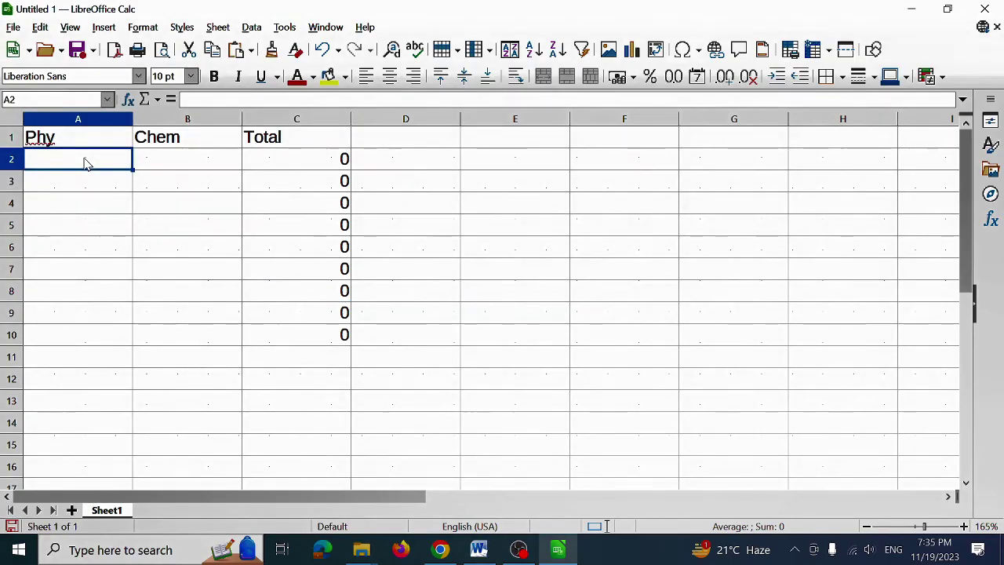
type("12")
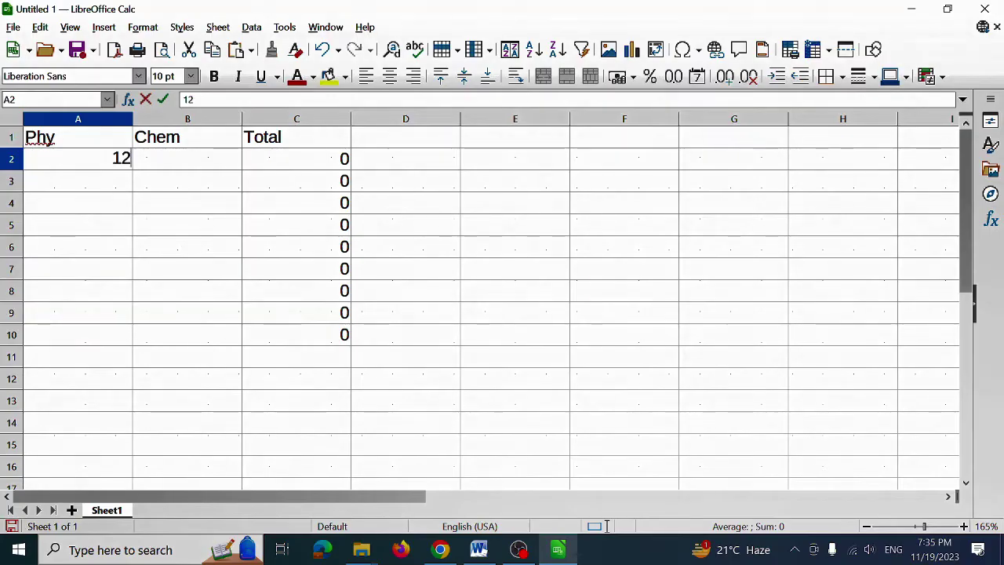
key("Return")
left_click(548, 295)
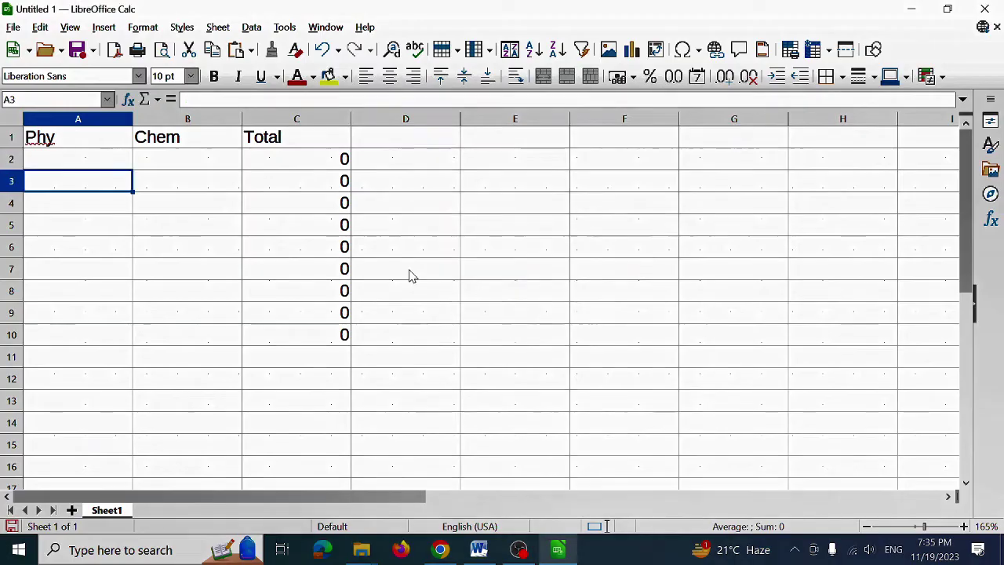
Test the validity rule by entering 100 in cell A2, and clear the cell again.
left_click(106, 160)
type("100")
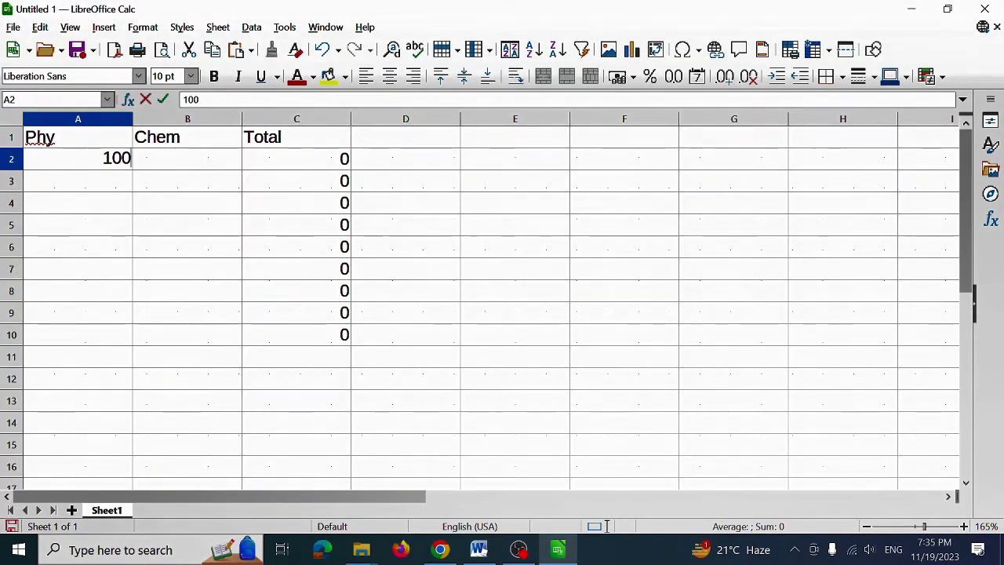
key("Return")
left_click(120, 161)
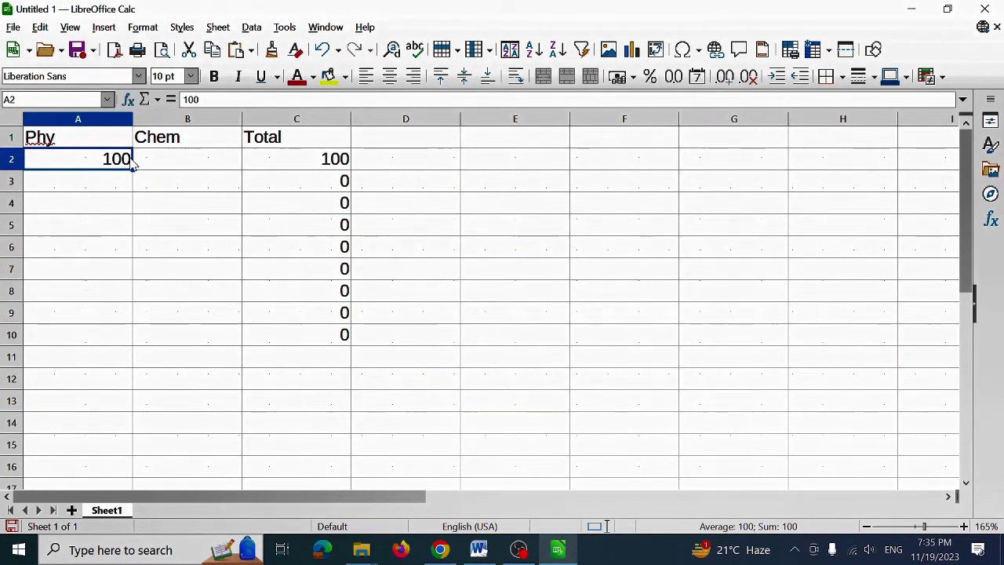
key("Delete")
left_click(153, 192)
Change the validity condition for cells A2 to B10 to less than or equal, keeping the maximum of 100.
left_click_drag(55, 164, 198, 339)
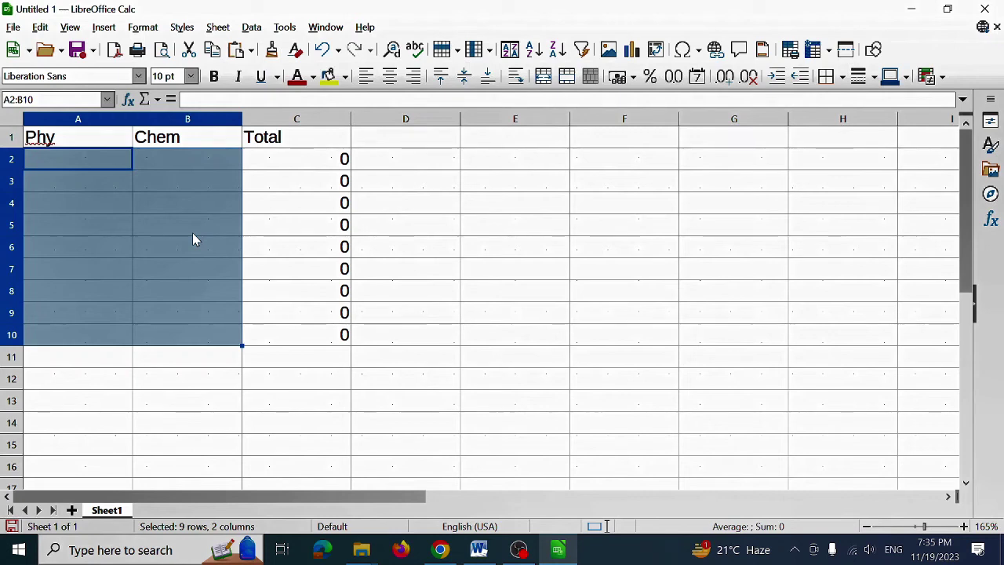
left_click(250, 28)
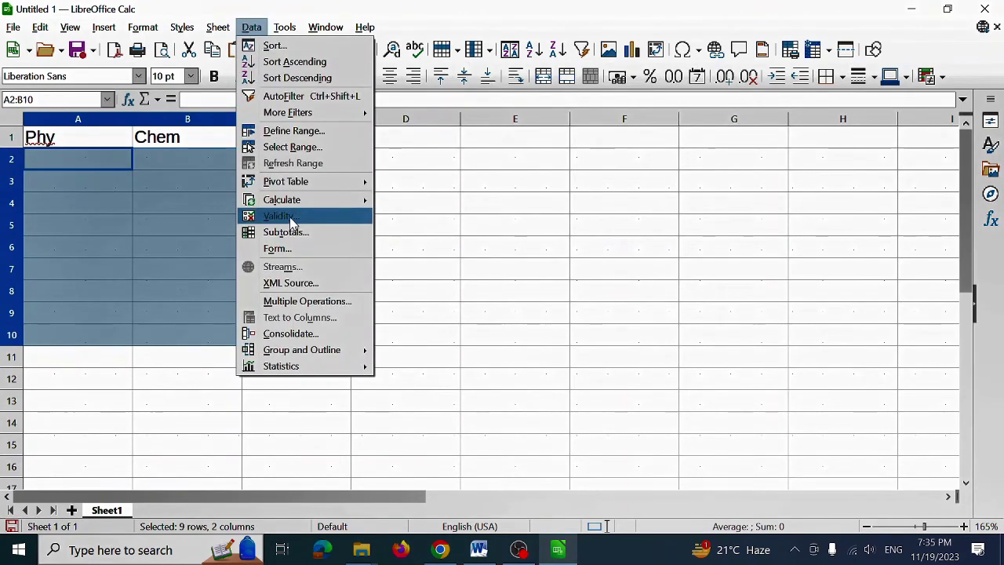
left_click(291, 220)
left_click(635, 199)
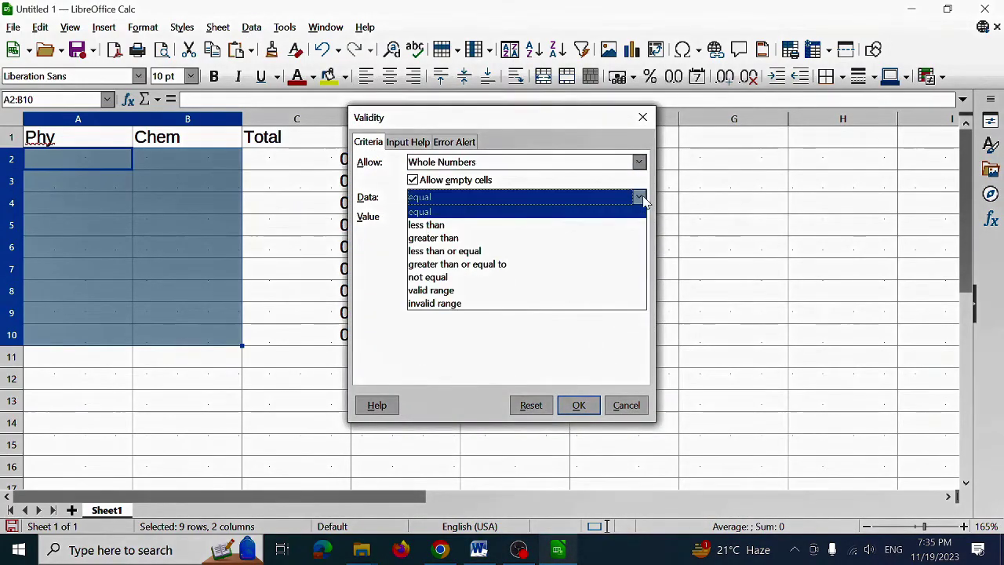
left_click(496, 252)
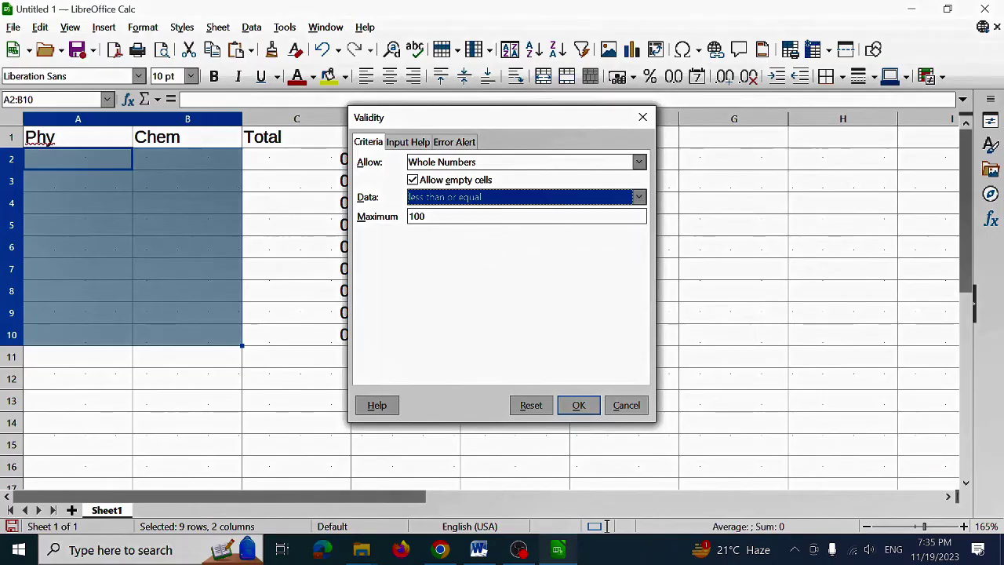
left_click(586, 409)
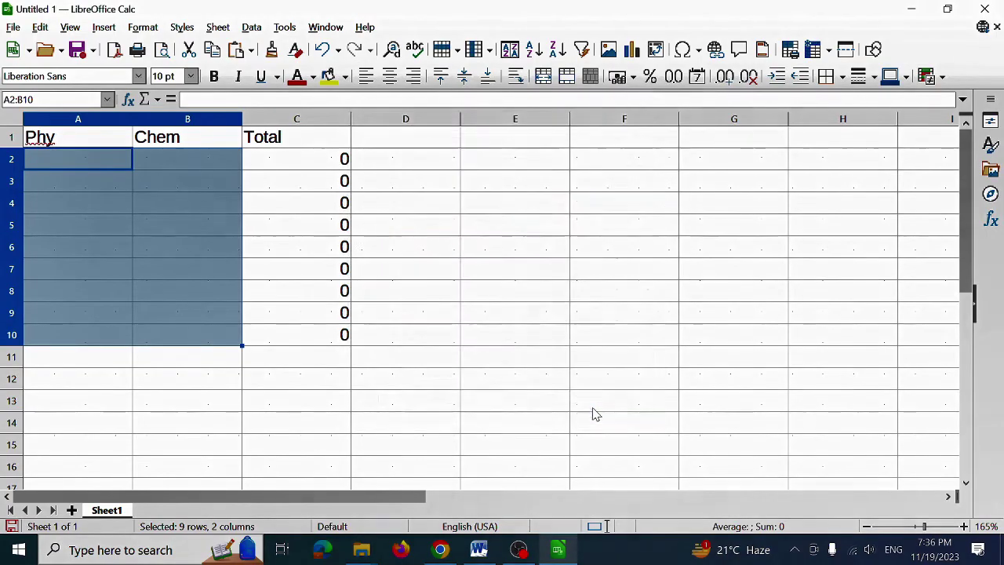
Enter the Phy mark 34 in cell A2 and try 121 in cell A3 to test the limit.
left_click(47, 161)
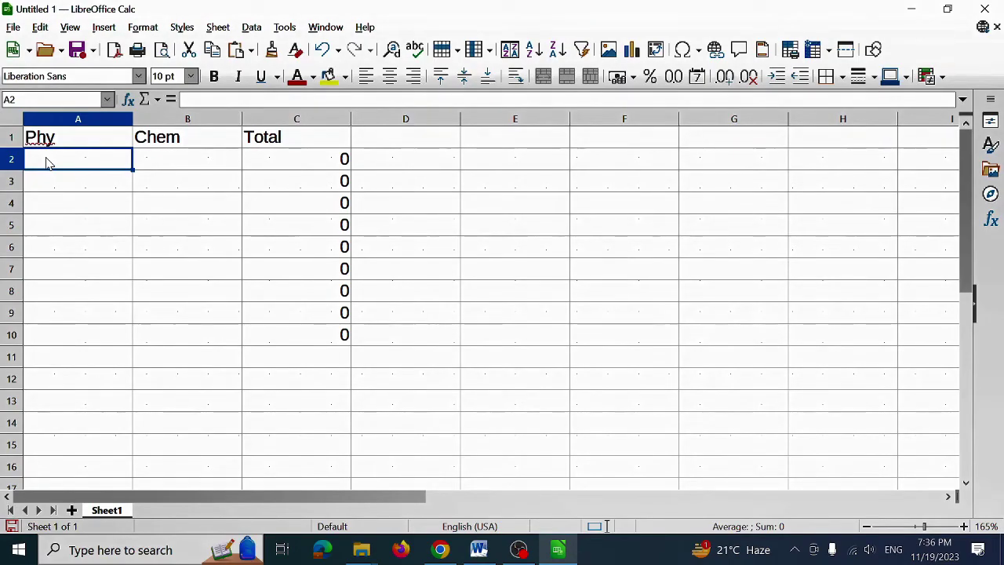
type("34")
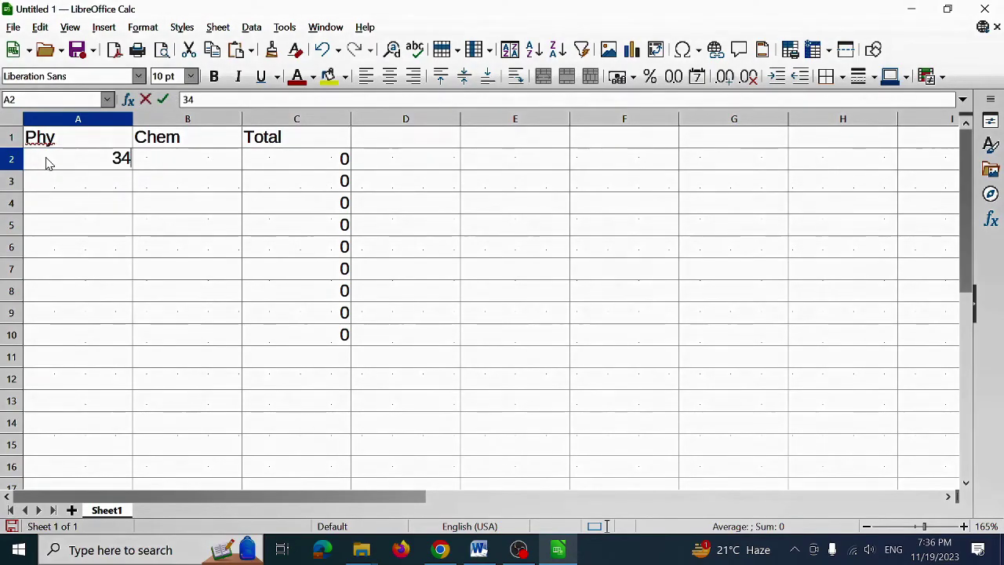
key("Return")
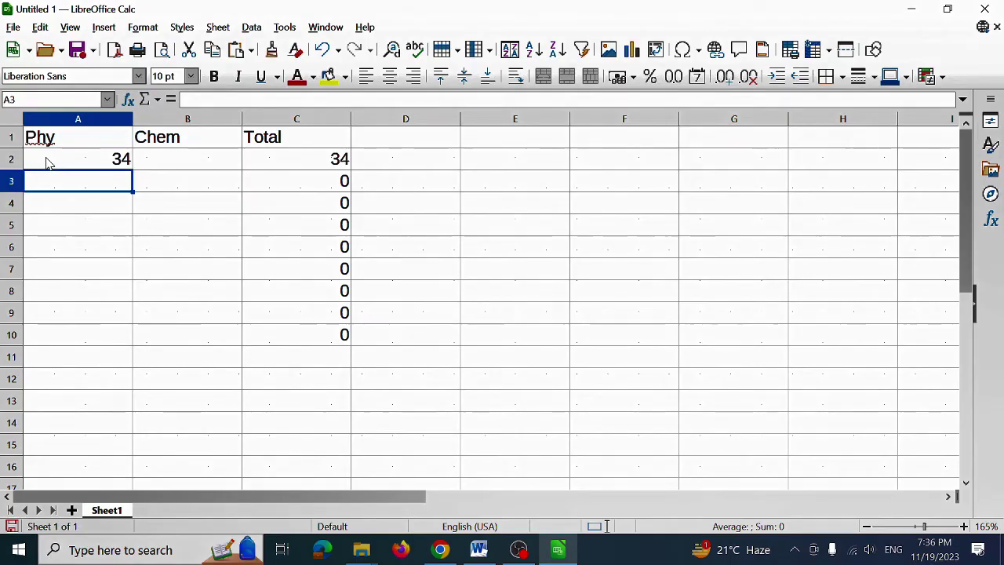
type("121")
key("Return")
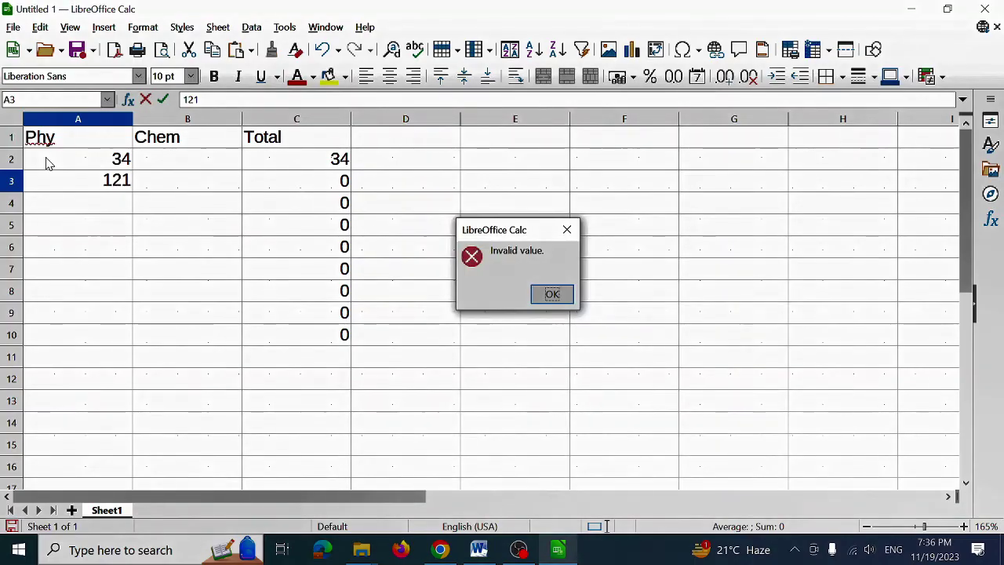
left_click(553, 294)
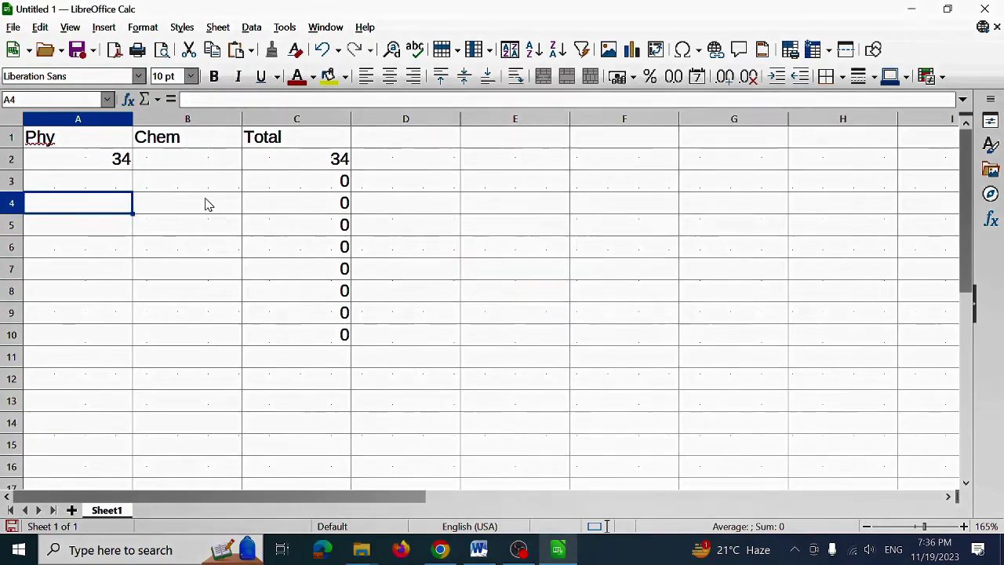
Enter the Chem marks 56 and 77 in cells B2 and B3, and try 123 in cell B4.
left_click(174, 169)
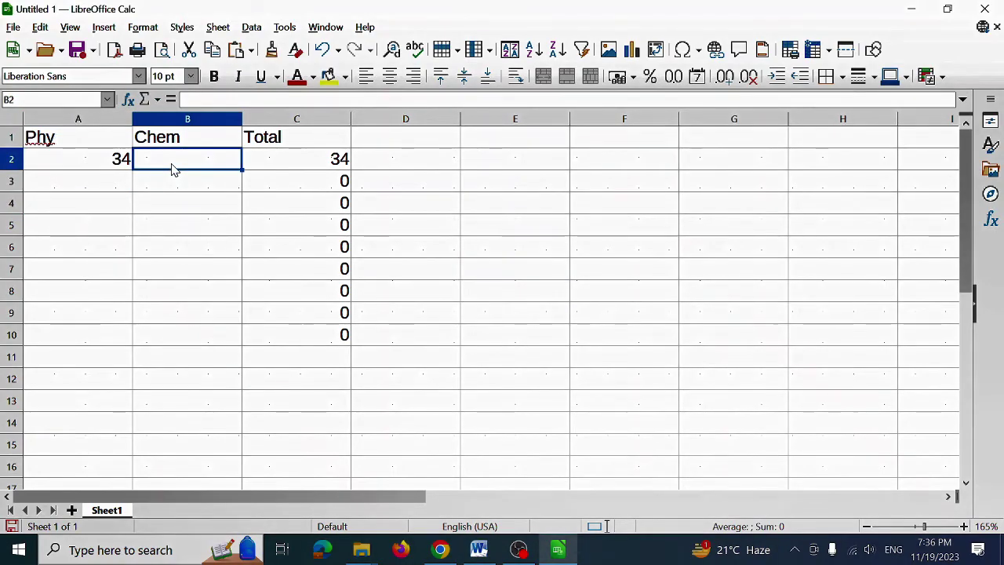
type("56")
key("Return")
type("77")
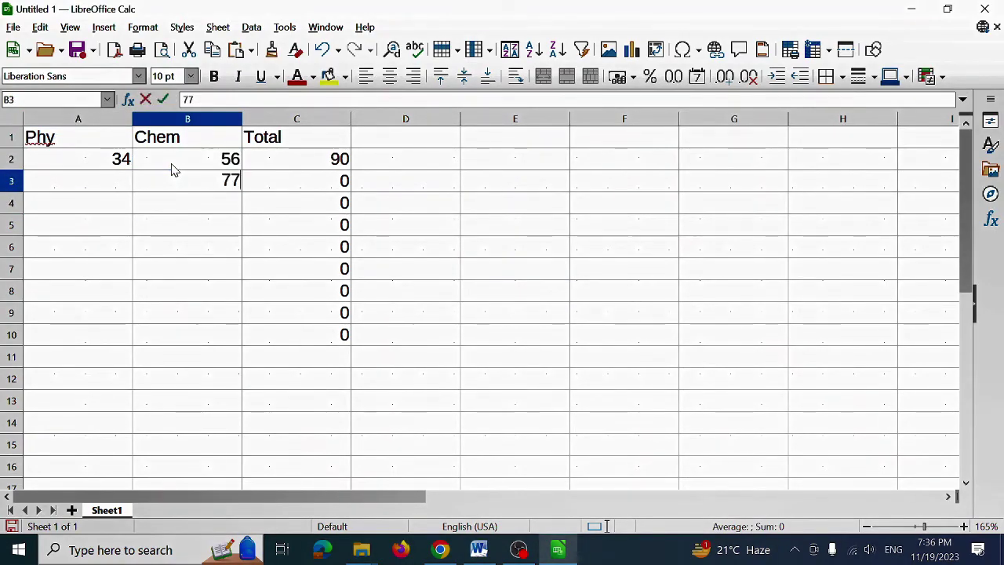
key("Return")
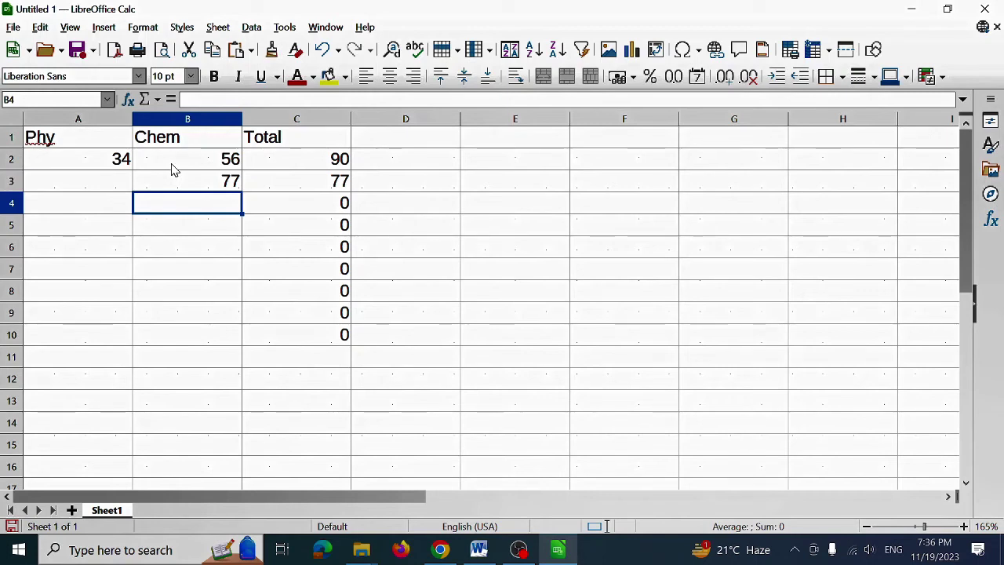
type("123")
key("Return")
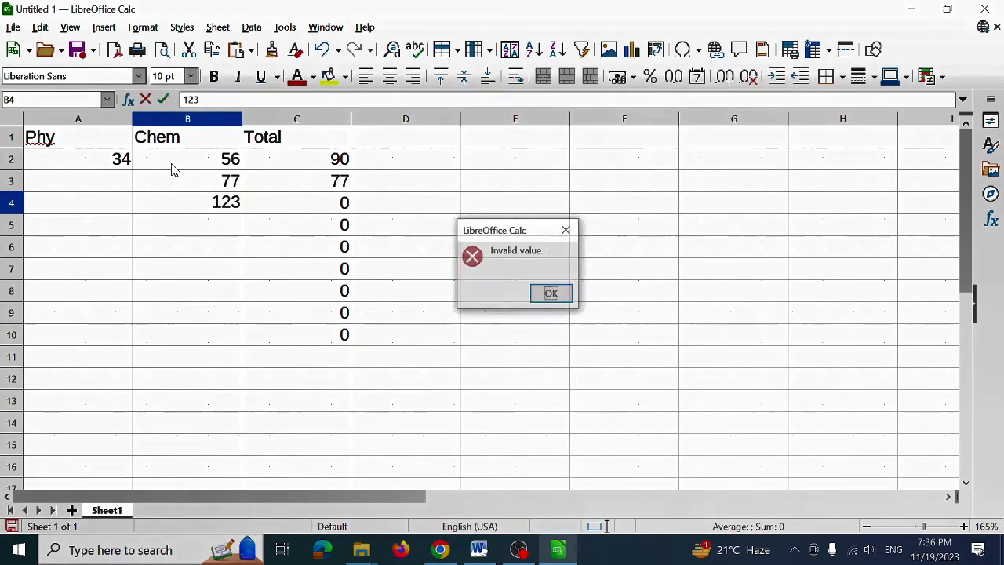
key("Return")
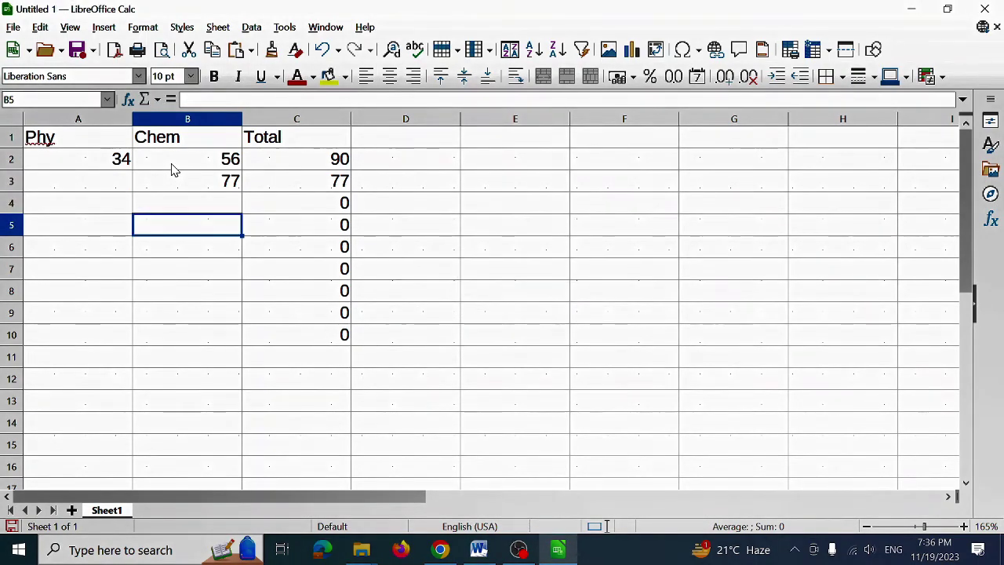
left_click(189, 207)
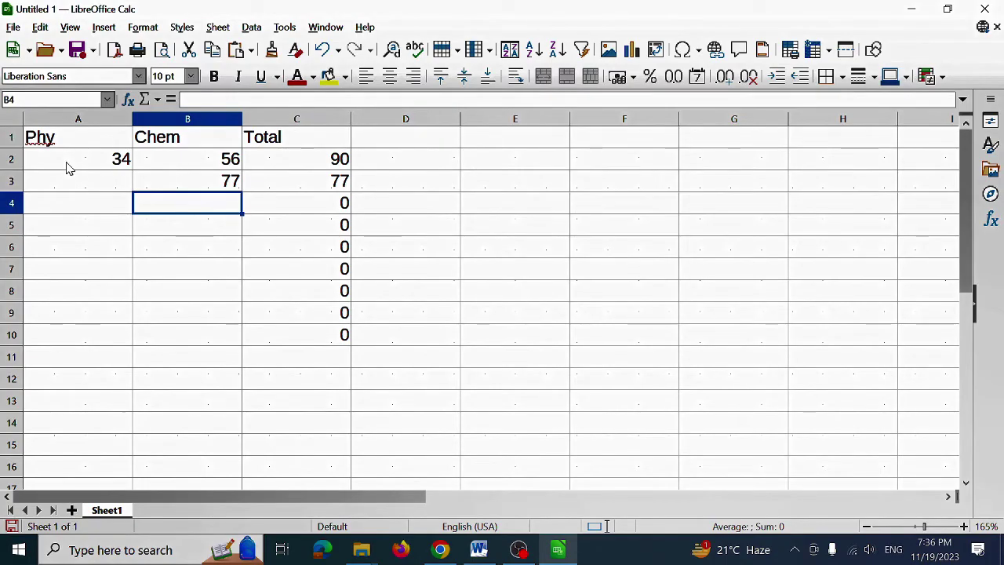
Write the input help text "Enter Values Between 1-100" in the validity settings of cells A2 to B10.
left_click_drag(53, 163, 209, 340)
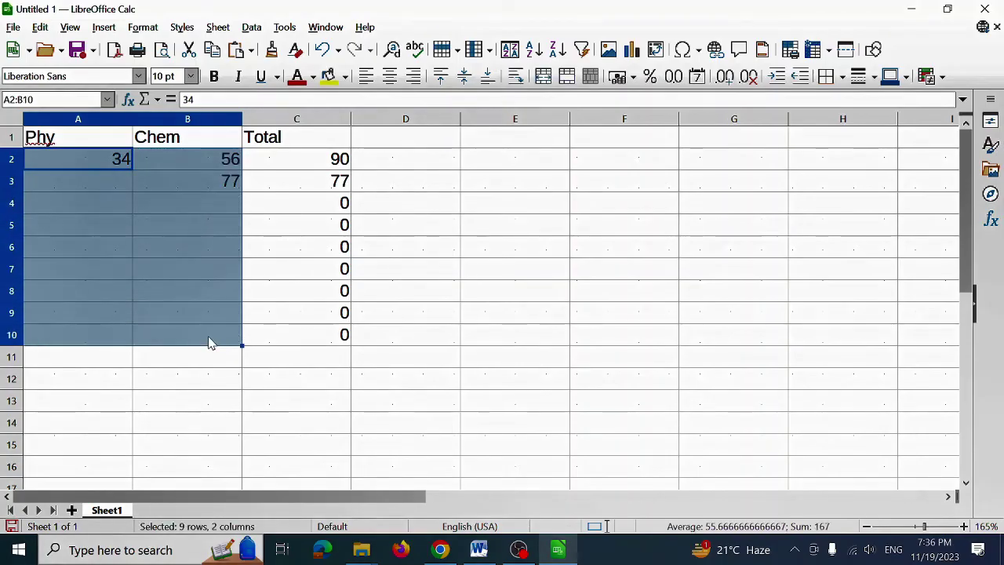
left_click(252, 29)
mouse_move(296, 184)
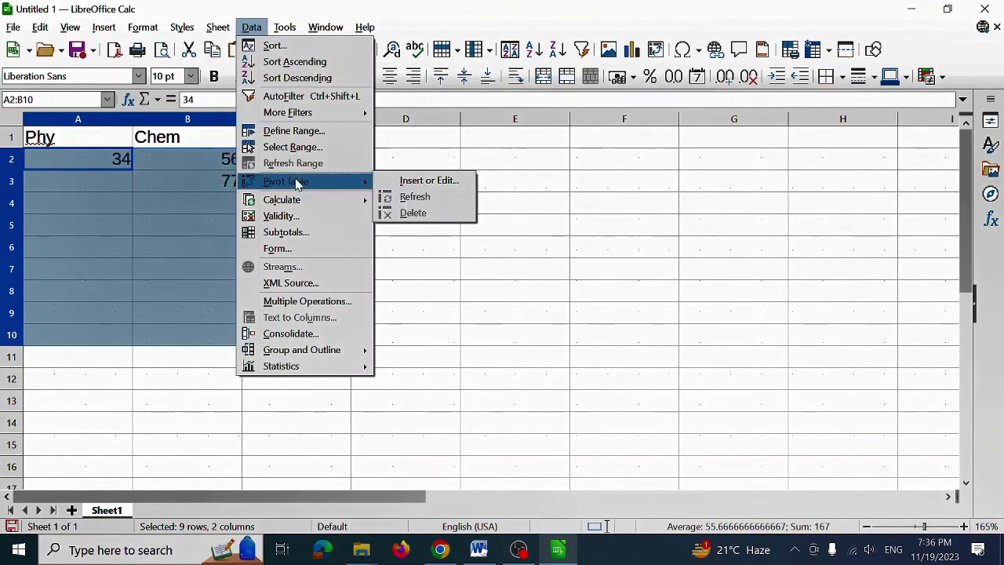
left_click(293, 218)
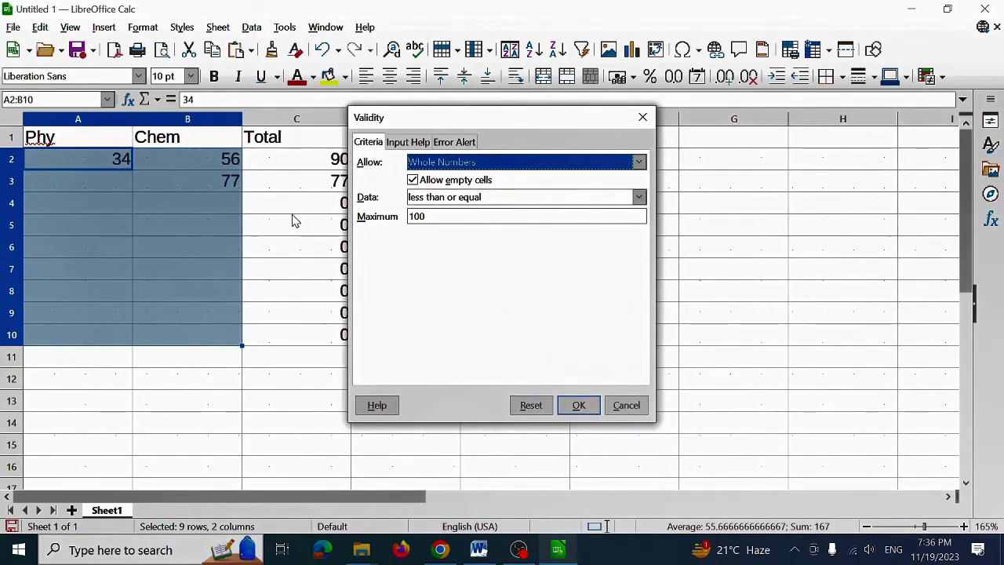
left_click(418, 145)
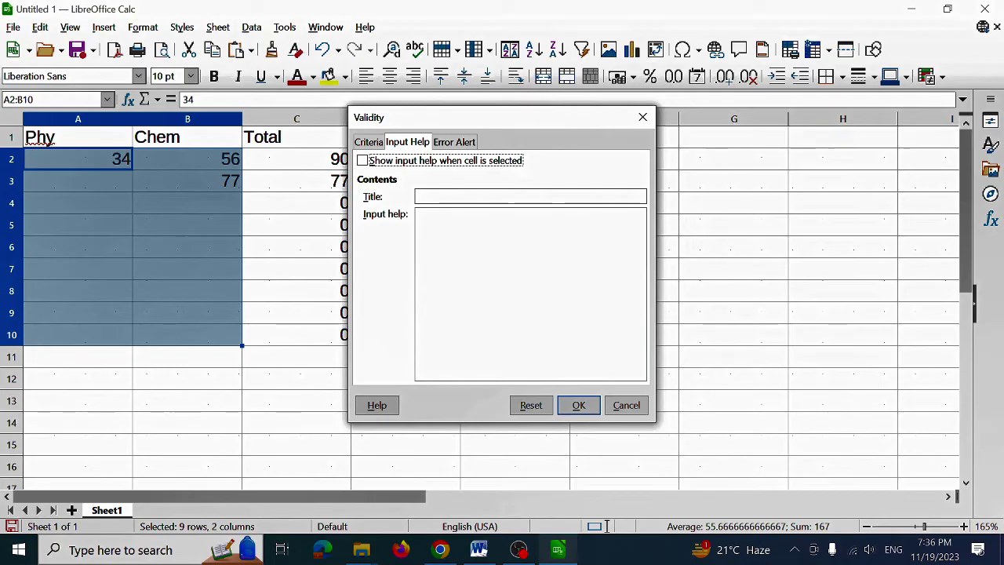
left_click(419, 215)
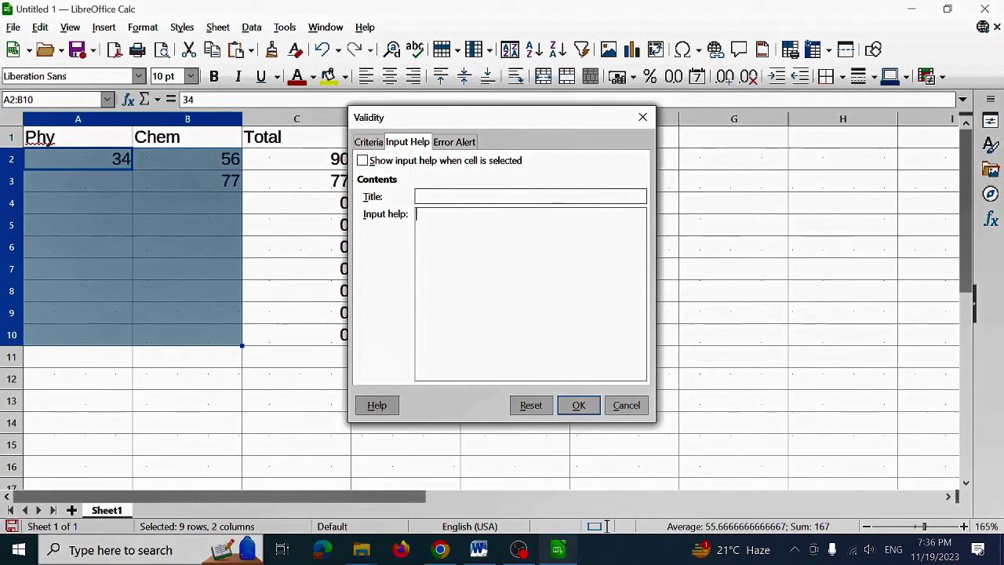
type("n")
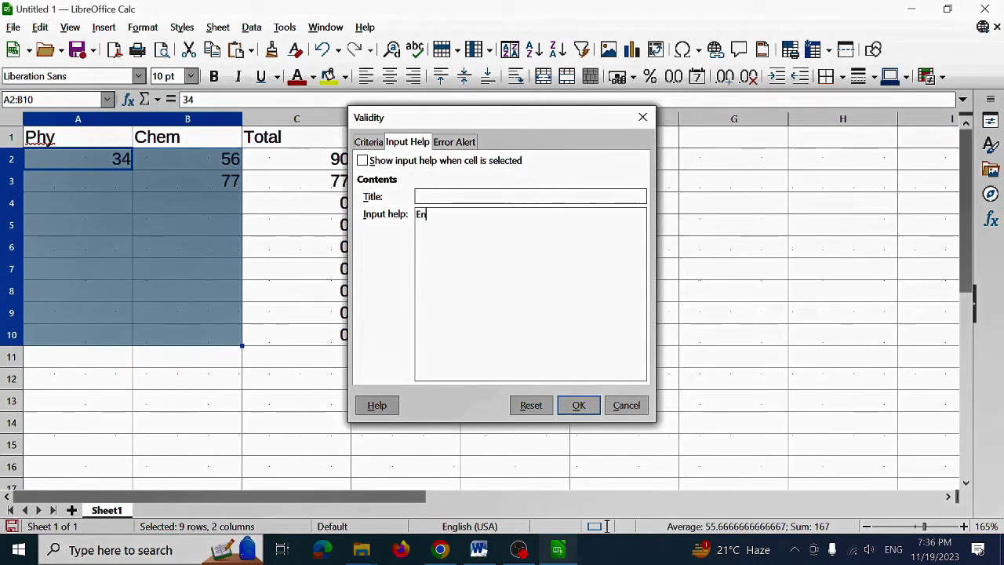
type("ter V")
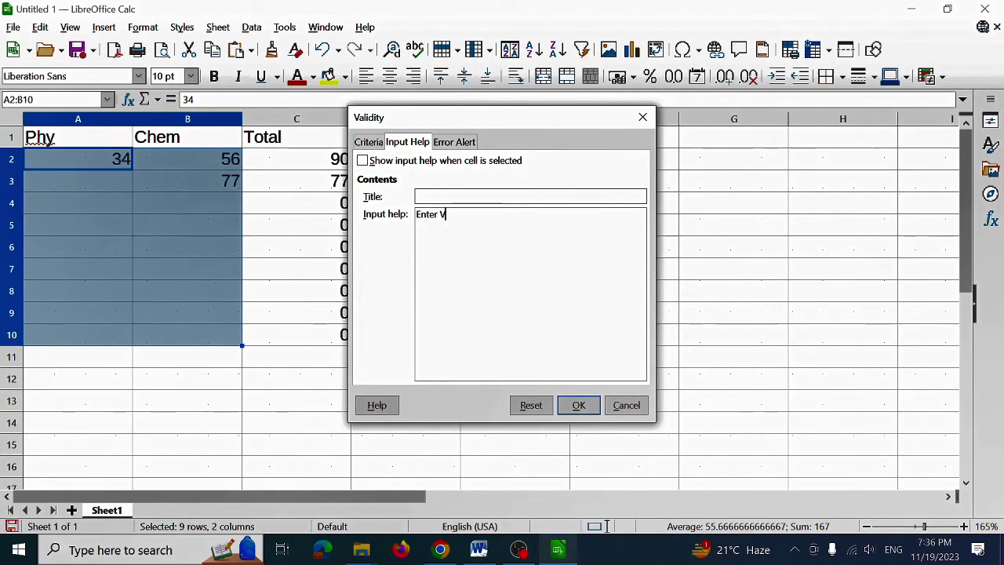
type("alues ")
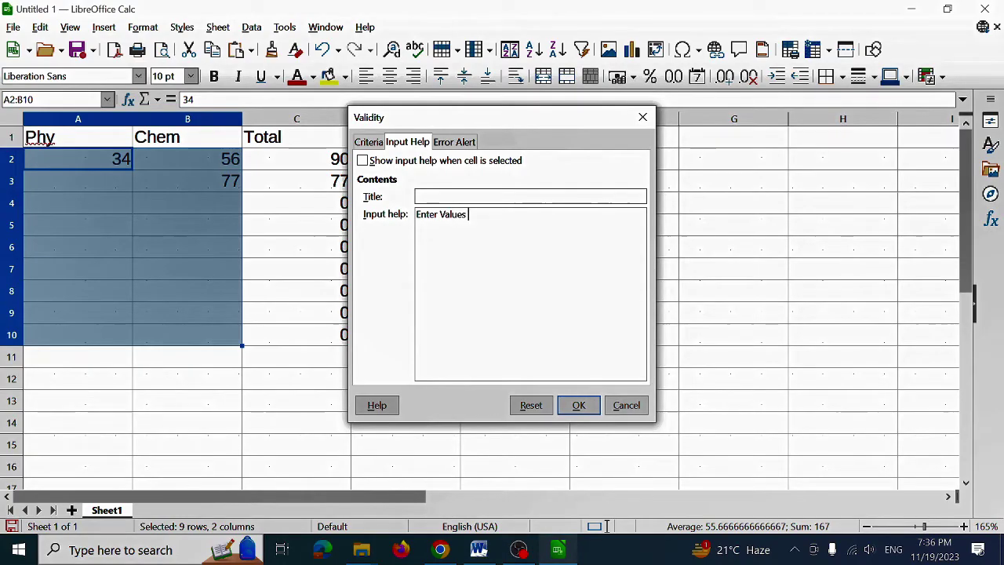
type("Betw")
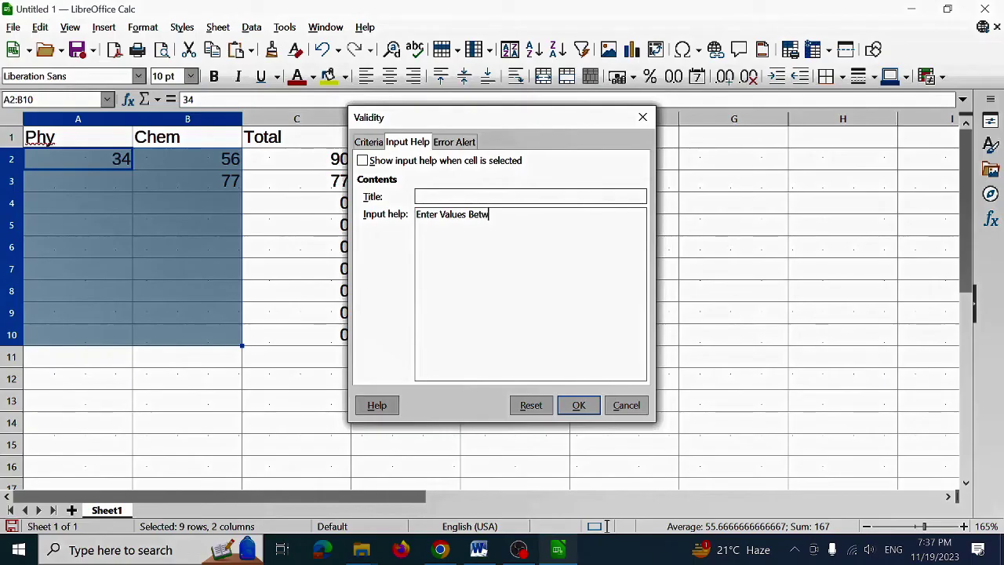
type("een 1-100")
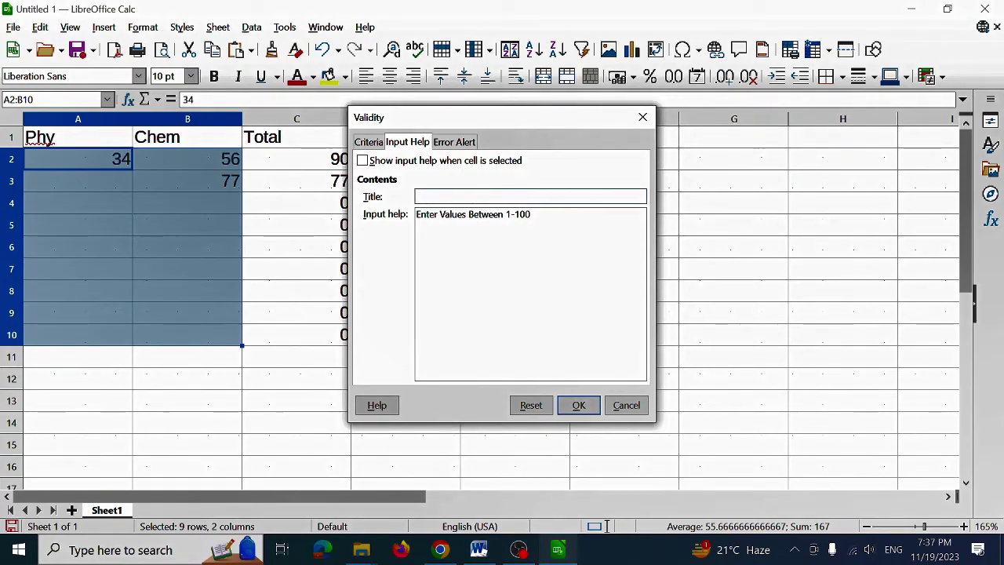
Title the input help "This is Title", apply the validity settings and check cell B2 for the hint.
type("Thi")
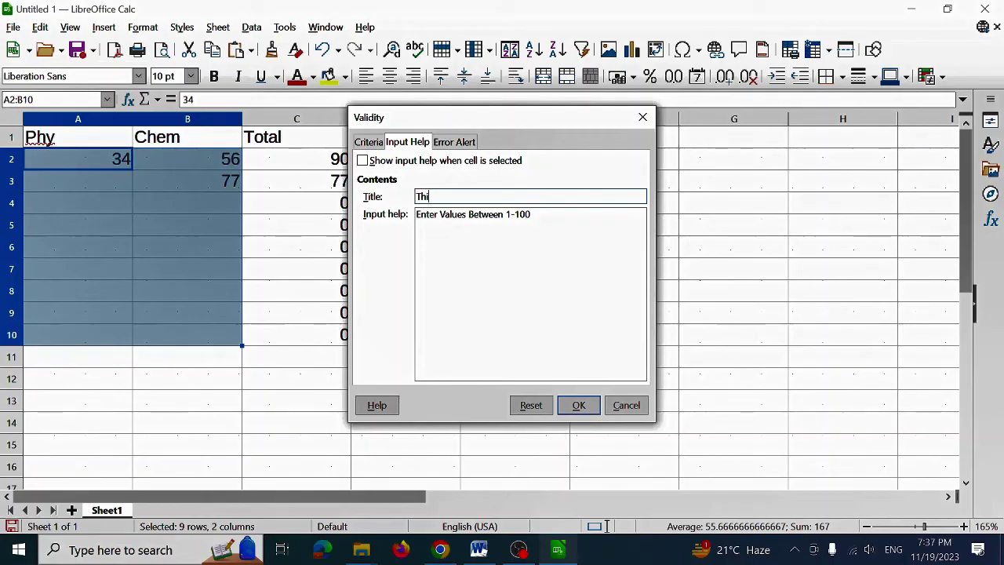
type("s is Title")
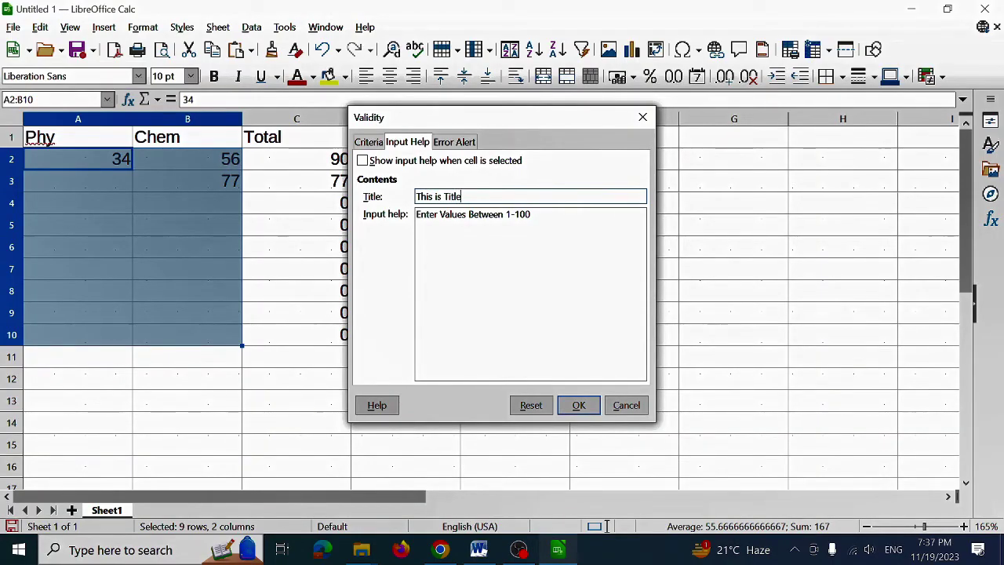
left_click(578, 405)
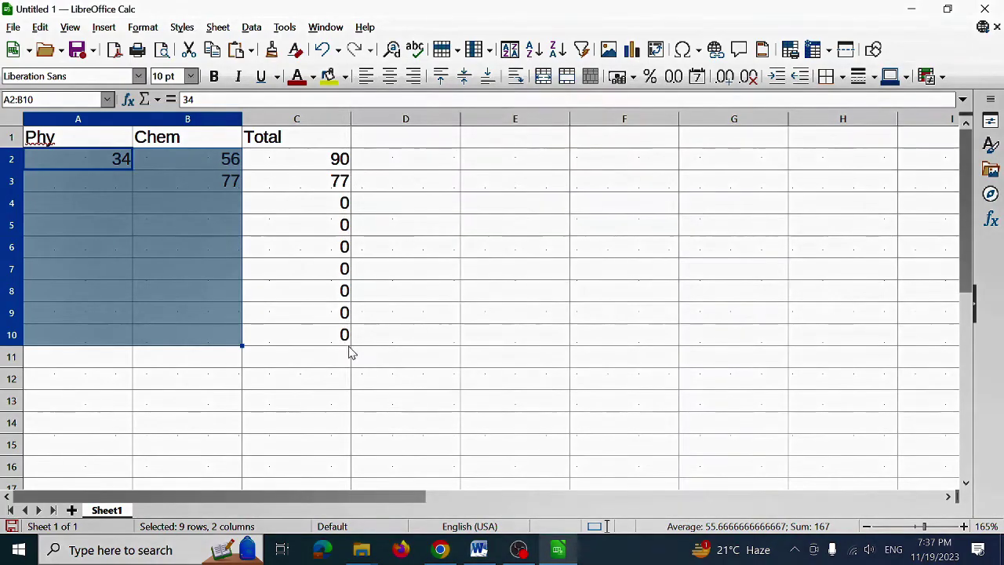
left_click(345, 339)
left_click(226, 159)
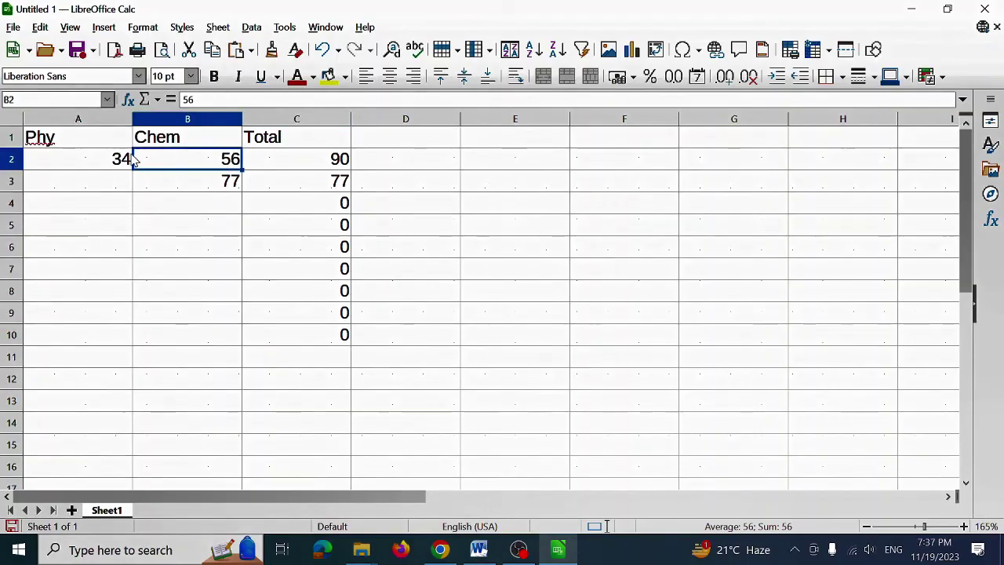
Enable showing the input help when a cell is selected for cells A2 to B10.
left_click_drag(61, 162, 224, 339)
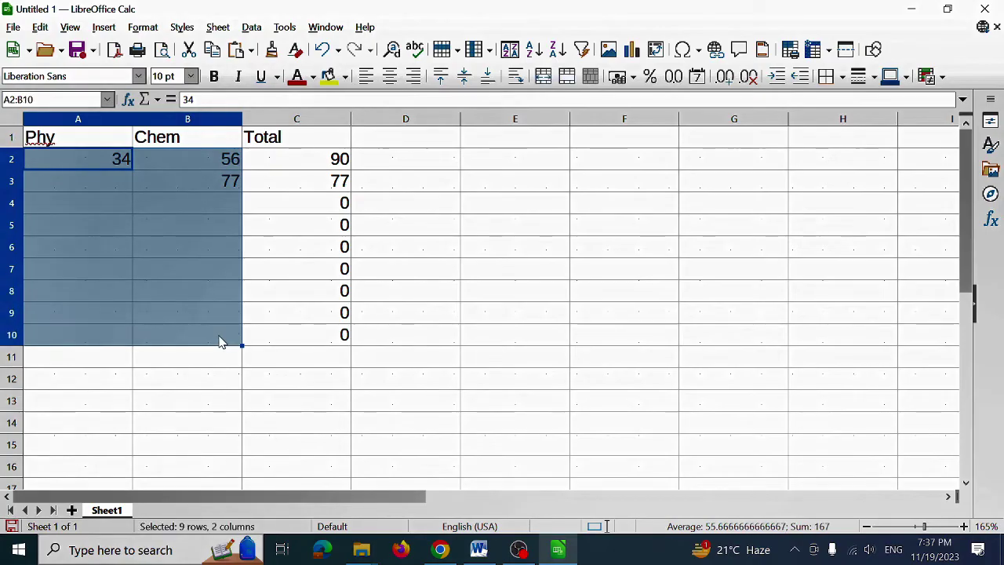
left_click(262, 33)
left_click(286, 218)
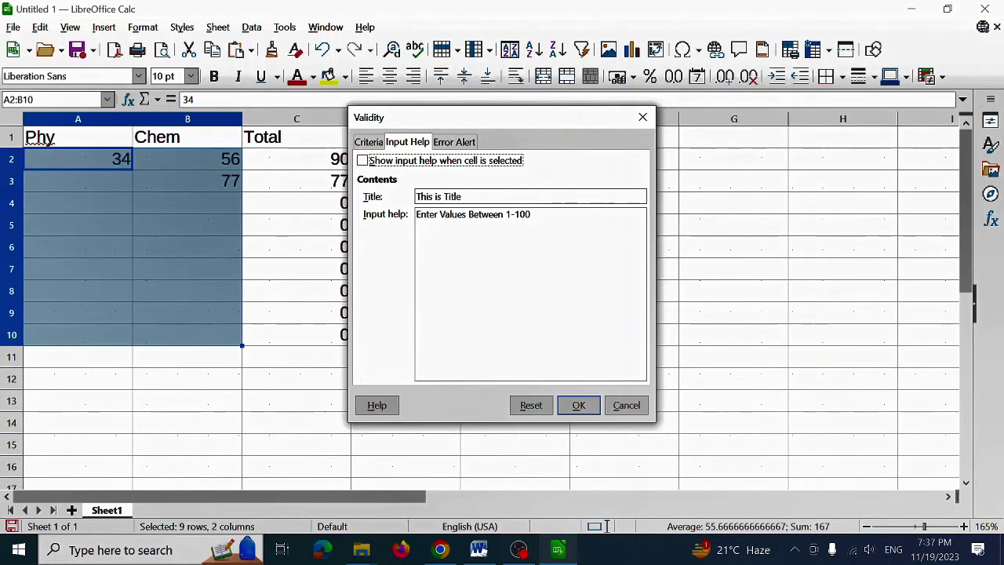
left_click(363, 161)
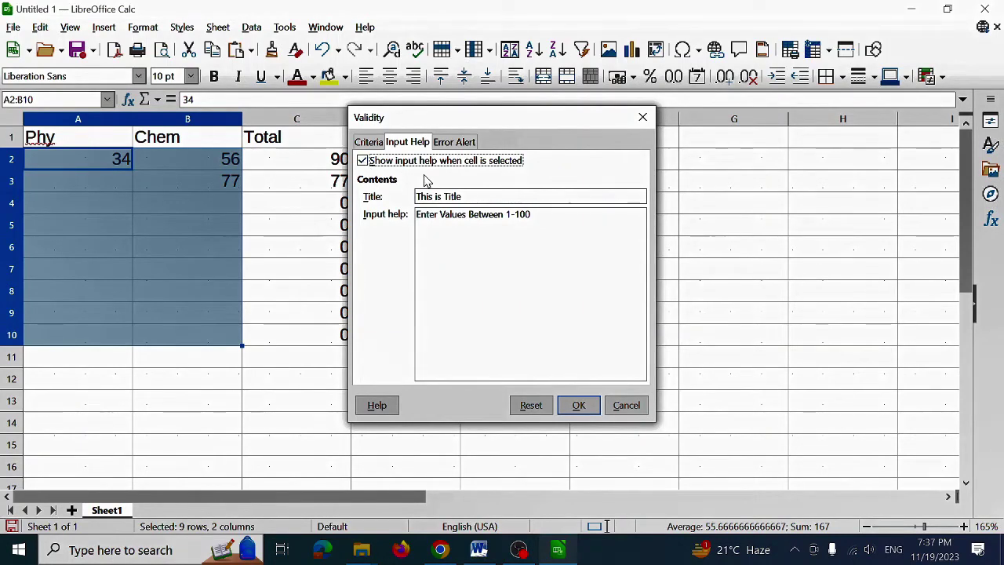
left_click(577, 406)
Check the input help hint on several Chem cells from B3 to B7, comparing with cells outside the validity range.
left_click(287, 254)
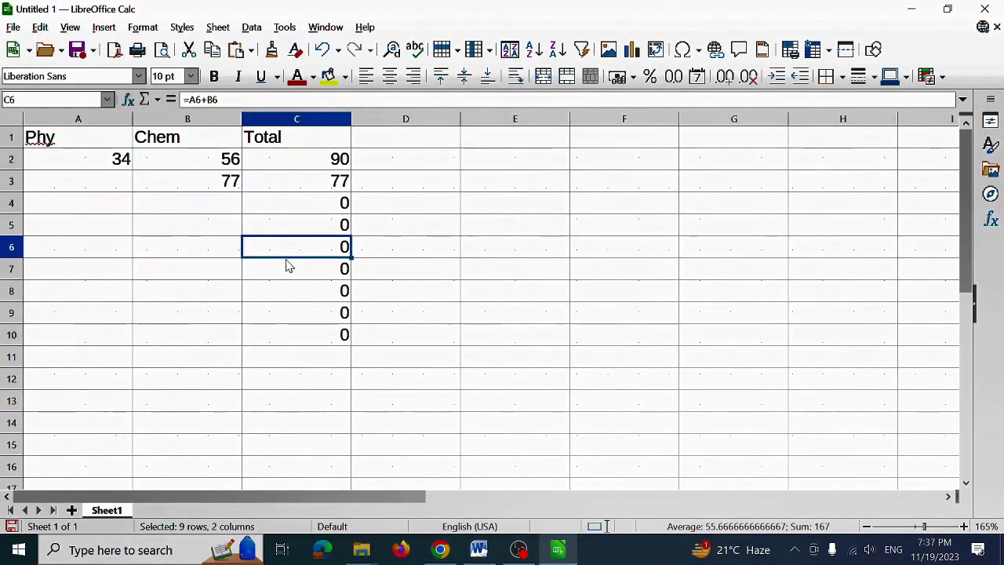
left_click(212, 185)
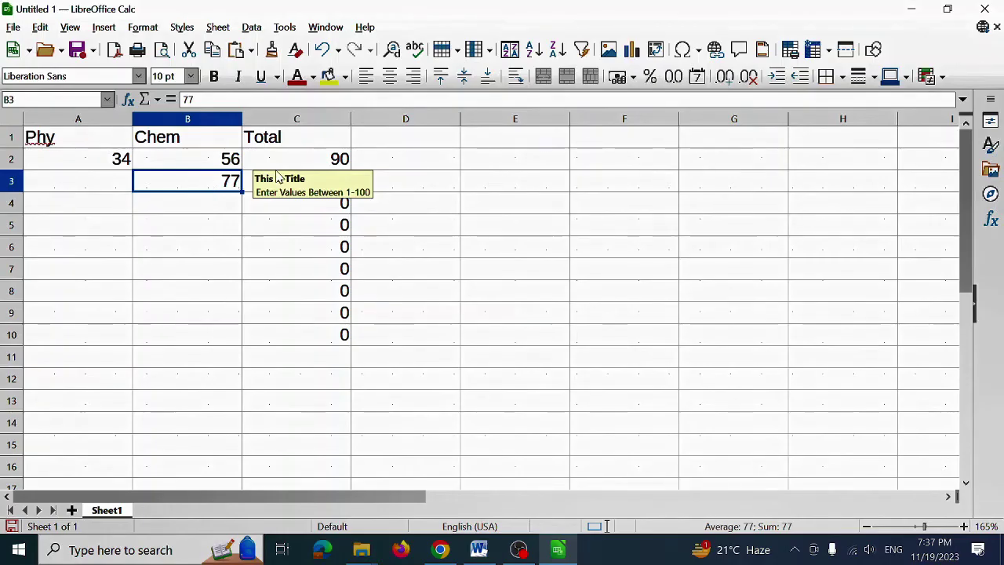
left_click(210, 202)
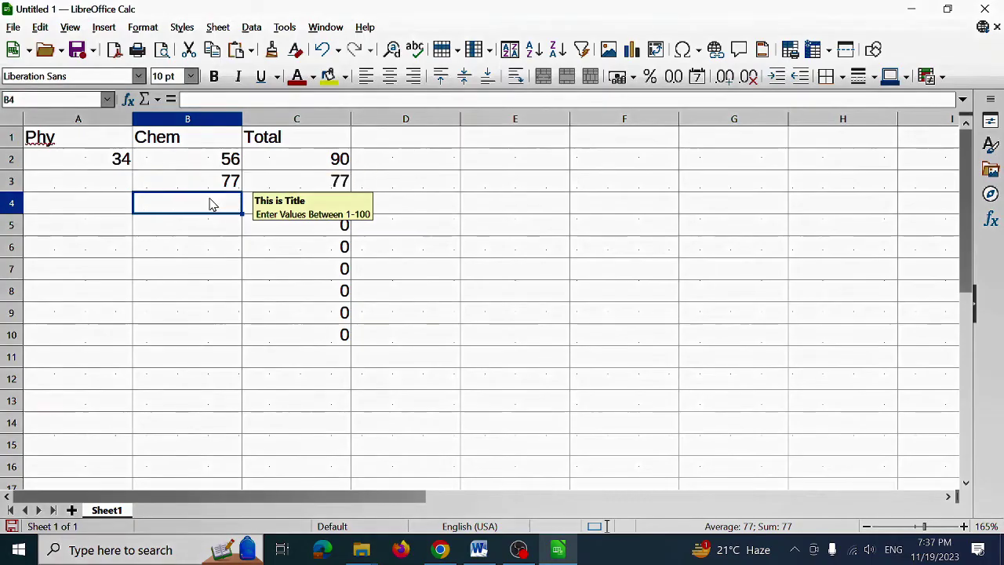
left_click(204, 233)
left_click(204, 249)
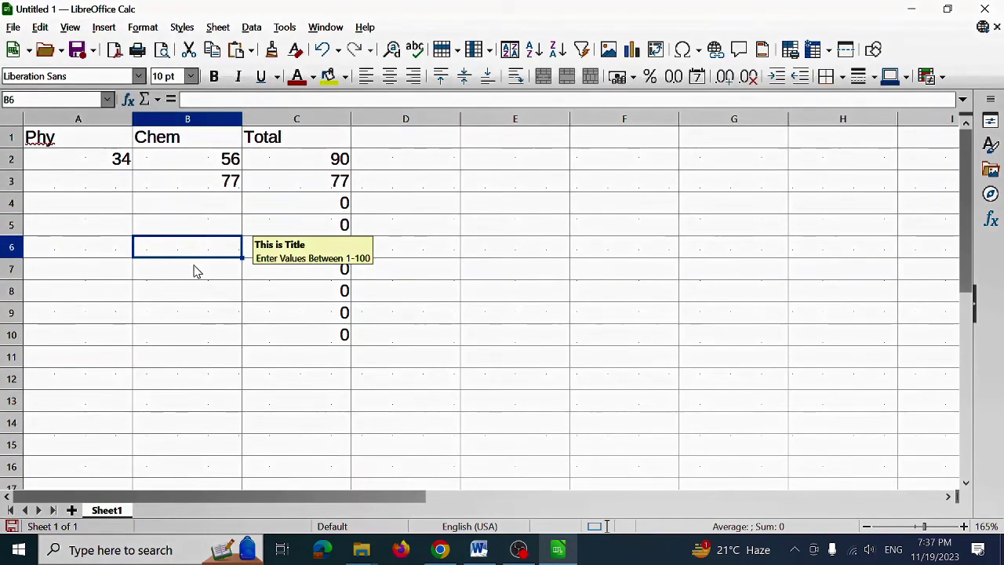
left_click(196, 272)
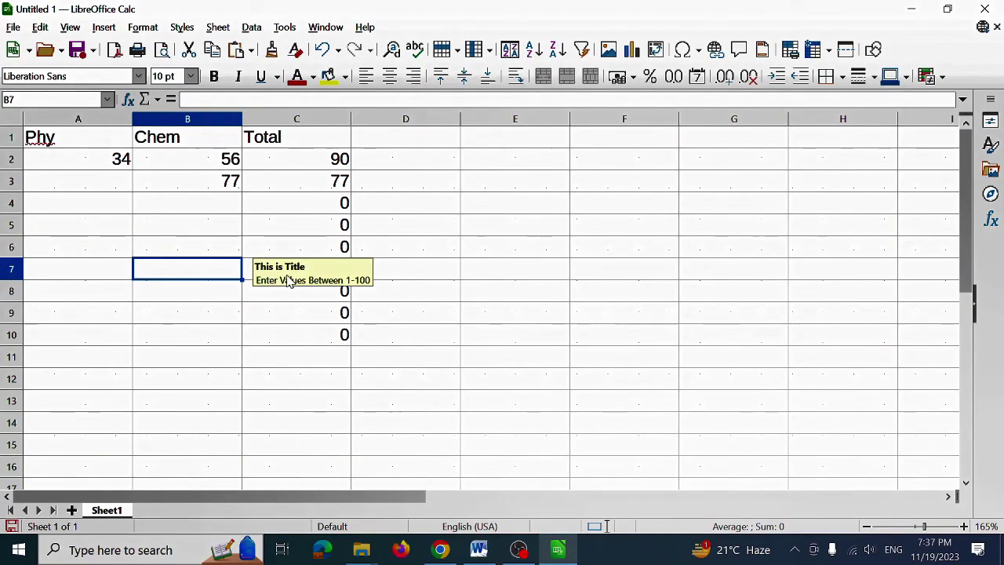
left_click(443, 272)
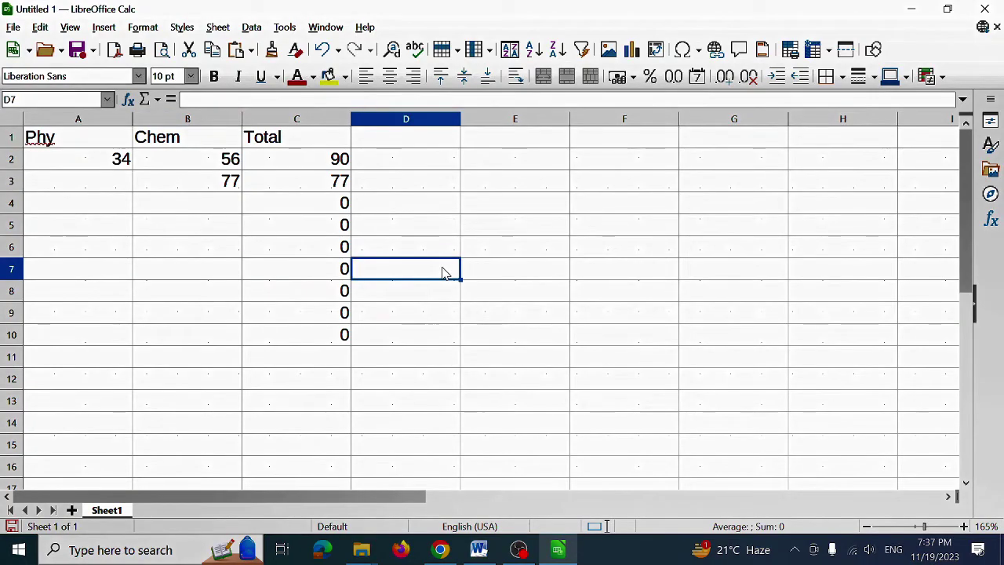
left_click(212, 231)
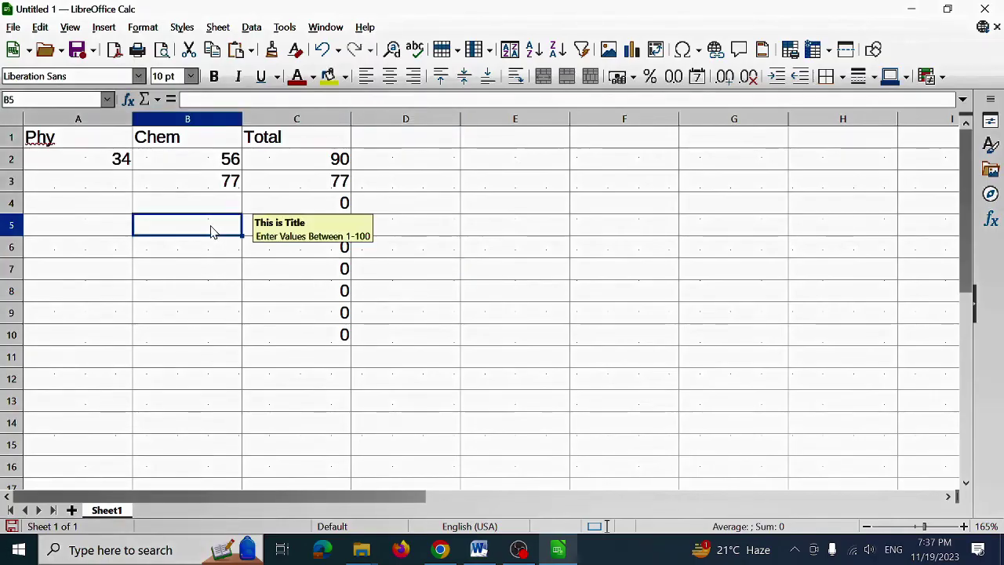
Set the error alert for cells A2 to B10 to the Warning action with the title "Stop".
left_click_drag(69, 163, 205, 341)
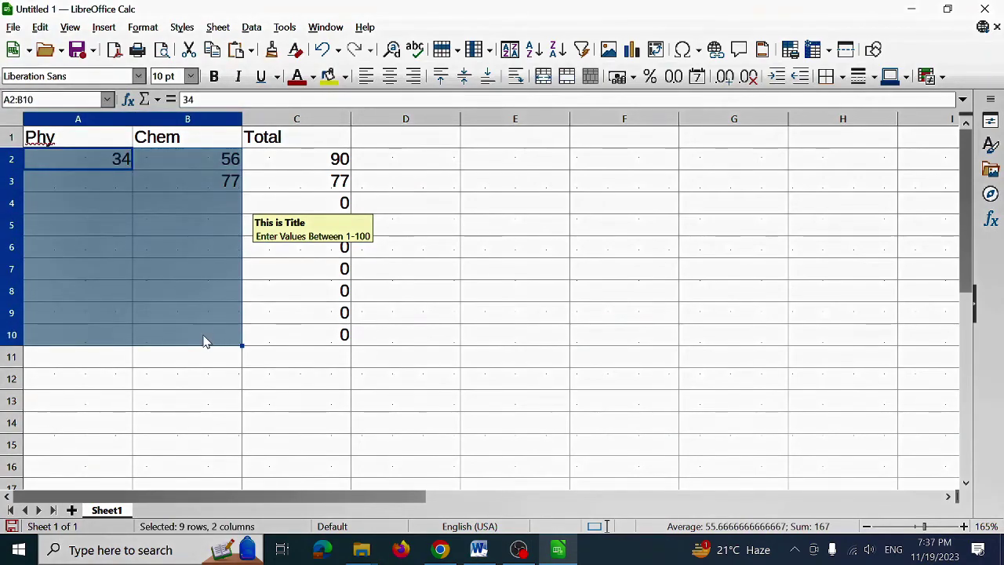
left_click(252, 27)
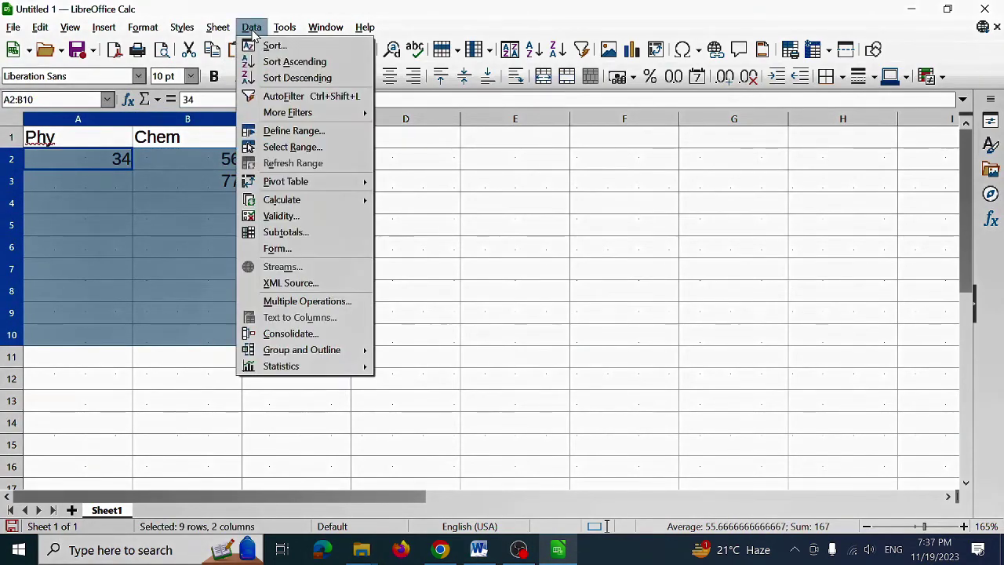
left_click(282, 220)
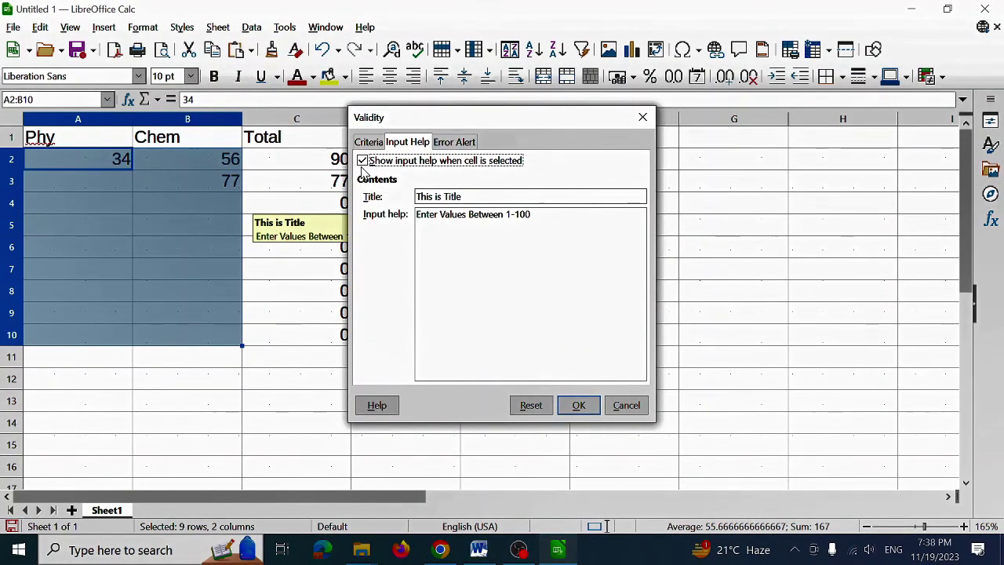
left_click(458, 144)
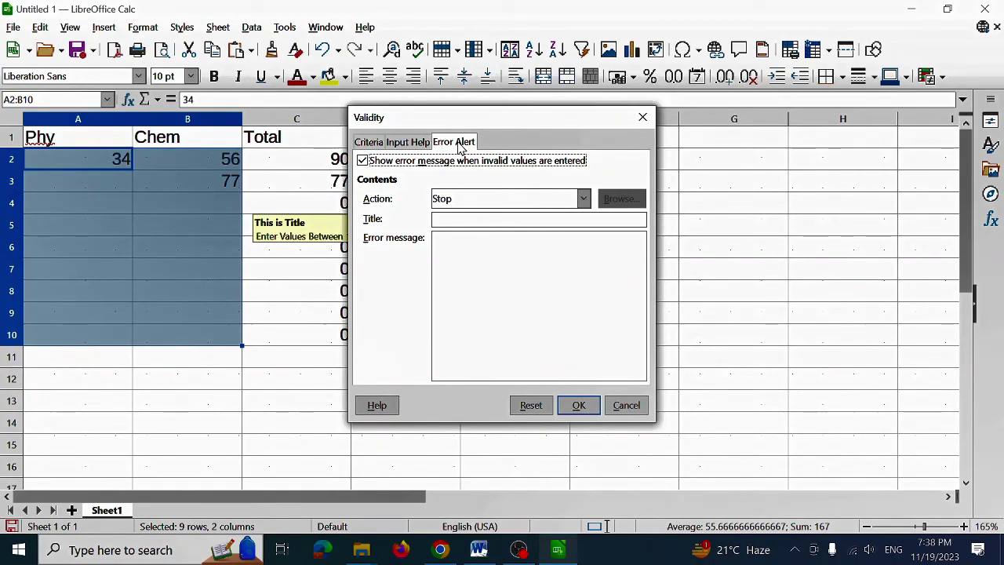
left_click(583, 199)
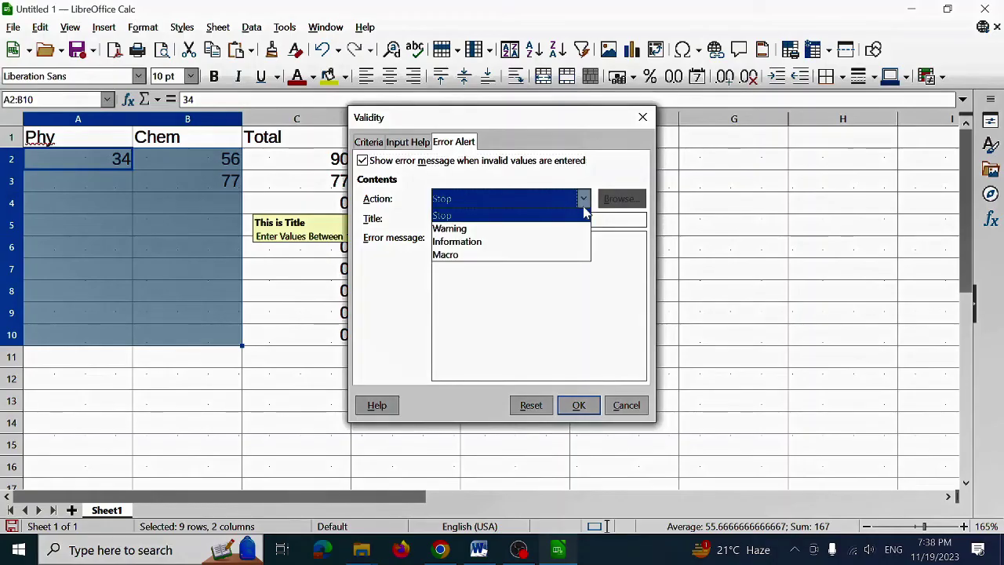
left_click(470, 229)
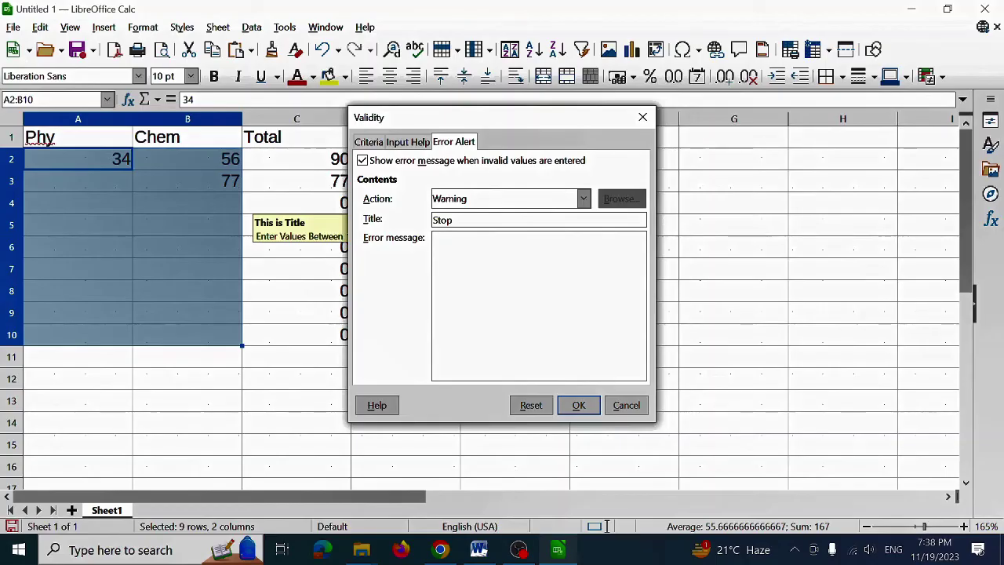
Set the error alert message to "You May Be Suspended for this." and apply the validity settings to cells A2 to B10.
type("You May ")
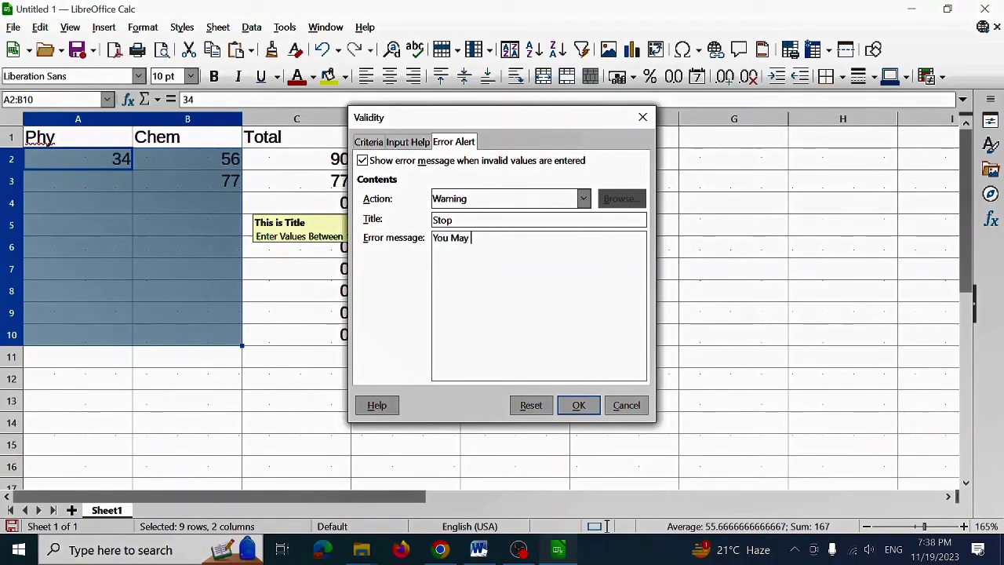
type("Be Su")
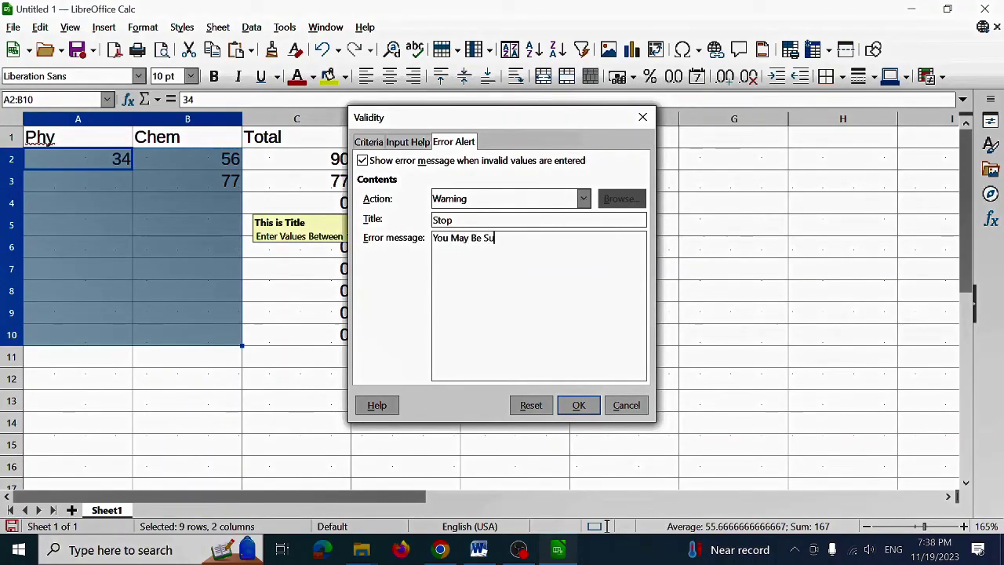
type("spen")
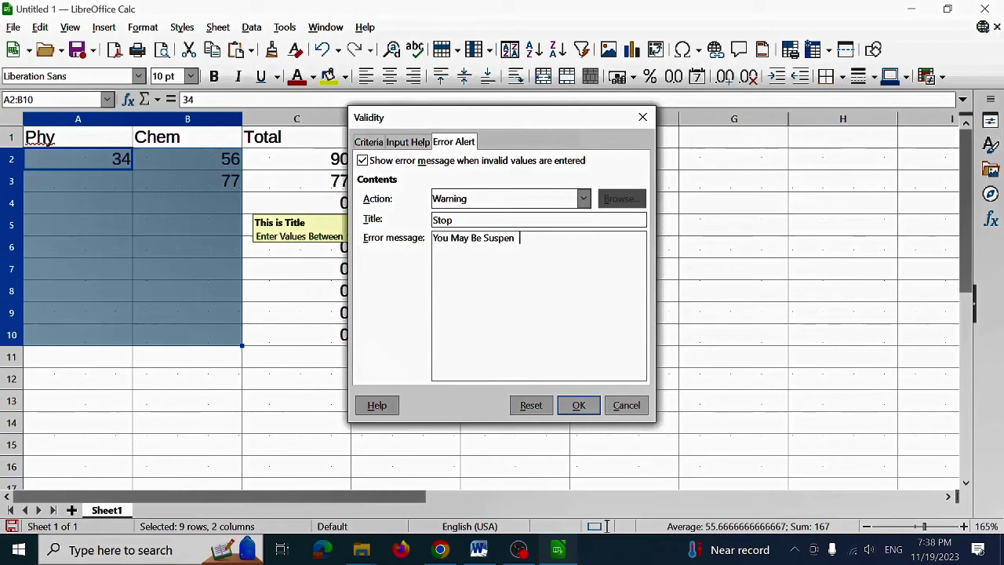
type("ded f")
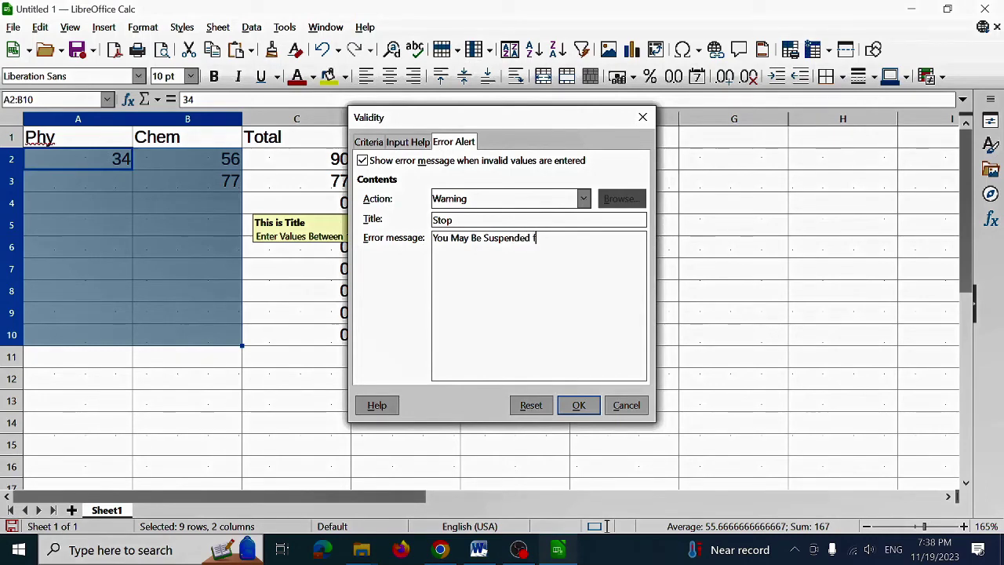
type("or this")
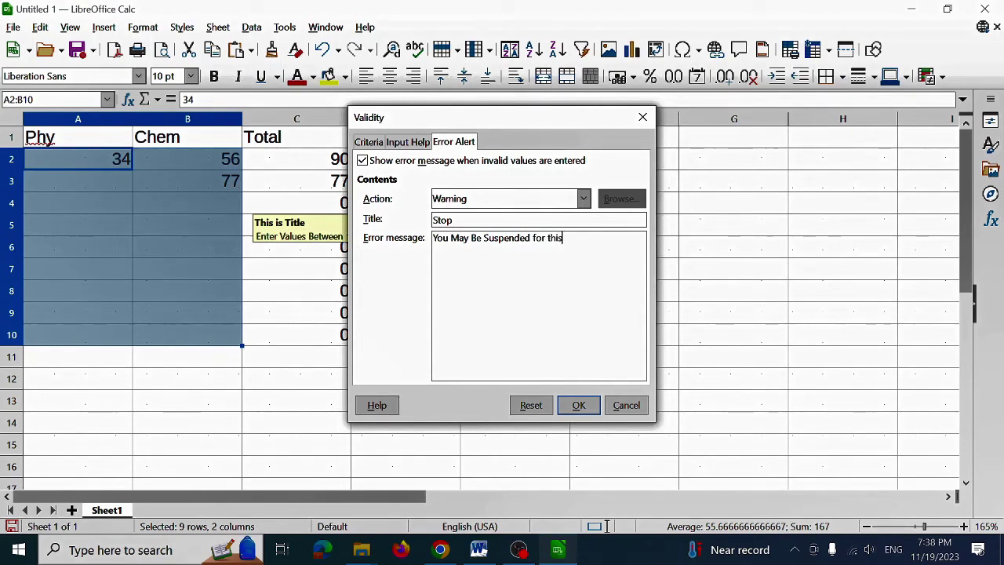
type(".")
left_click(577, 407)
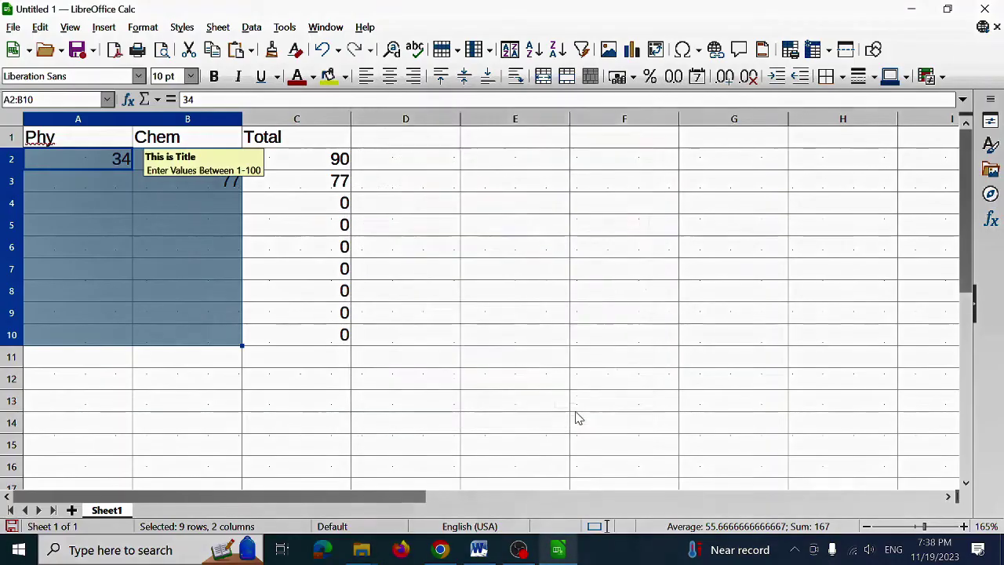
Try to enter the out-of-range mark 121 in cell B4 to test the error alert, and dismiss the alert without accepting the value.
left_click(419, 333)
left_click(217, 212)
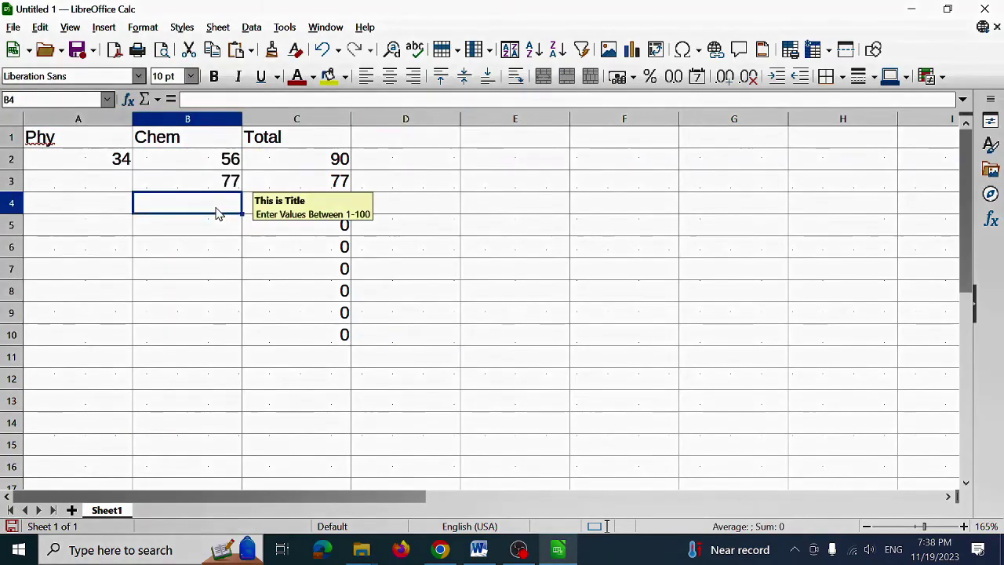
type("121")
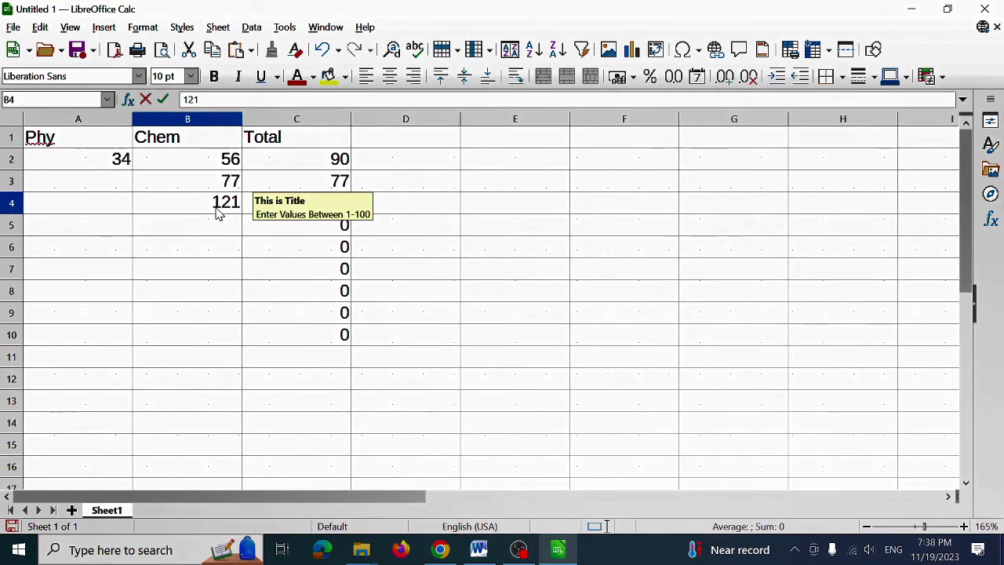
key("Return")
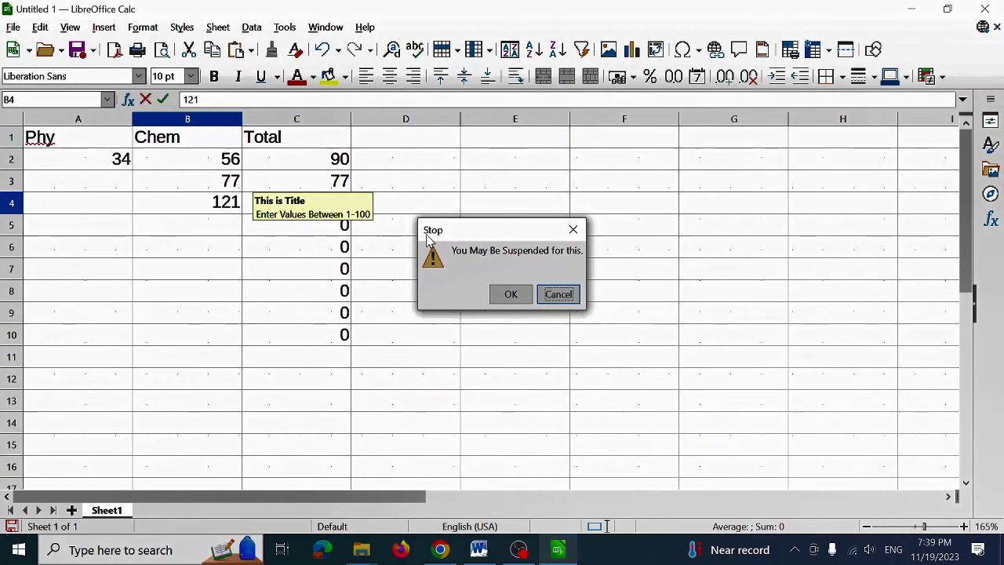
left_click_drag(428, 239, 449, 236)
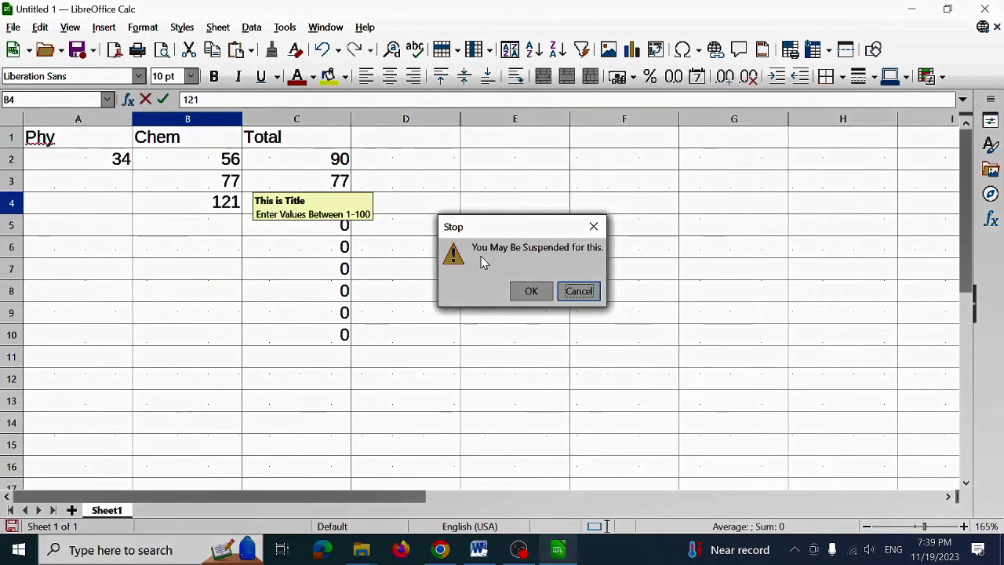
left_click(594, 229)
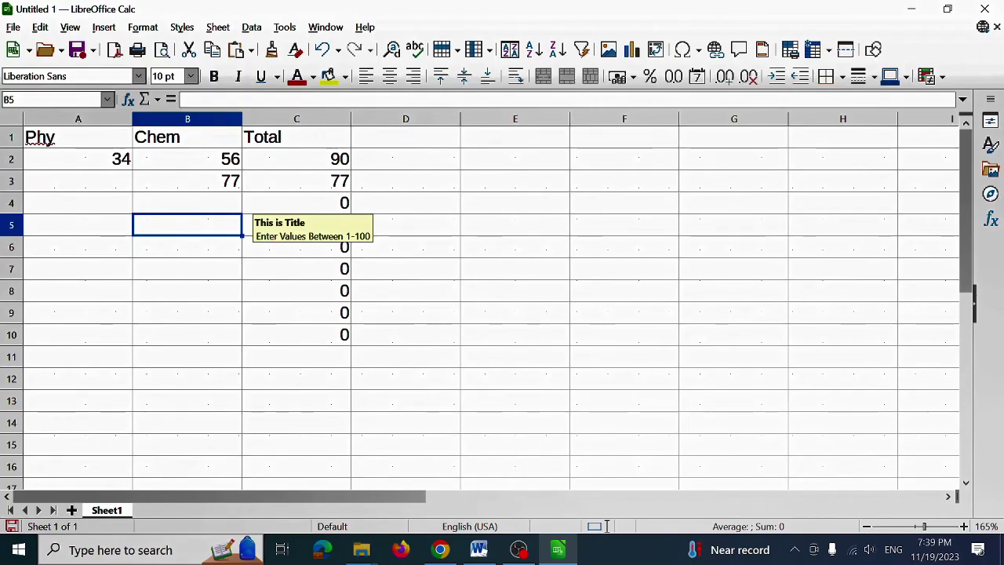
Close the spreadsheet without saving the changes.
left_click(983, 17)
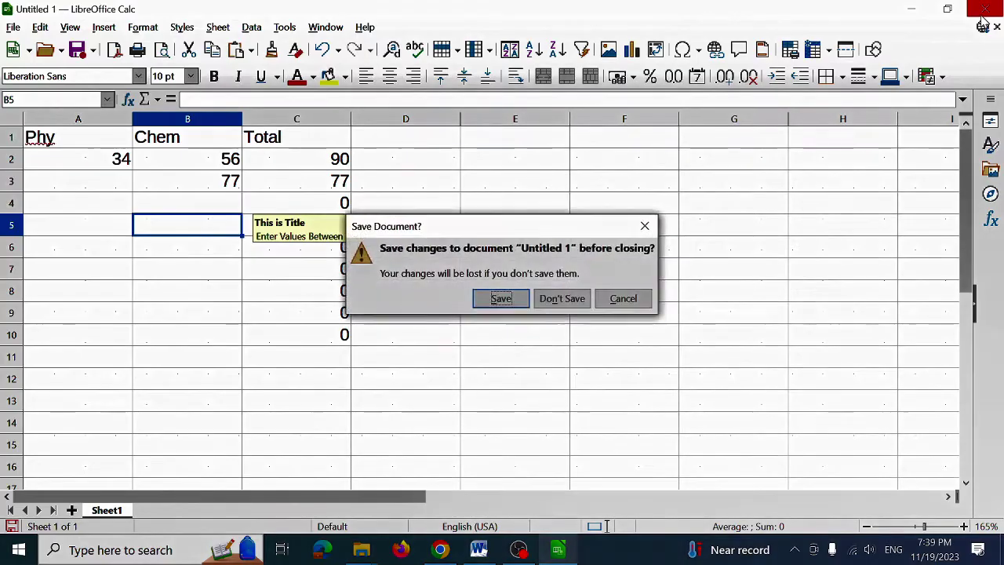
left_click(561, 299)
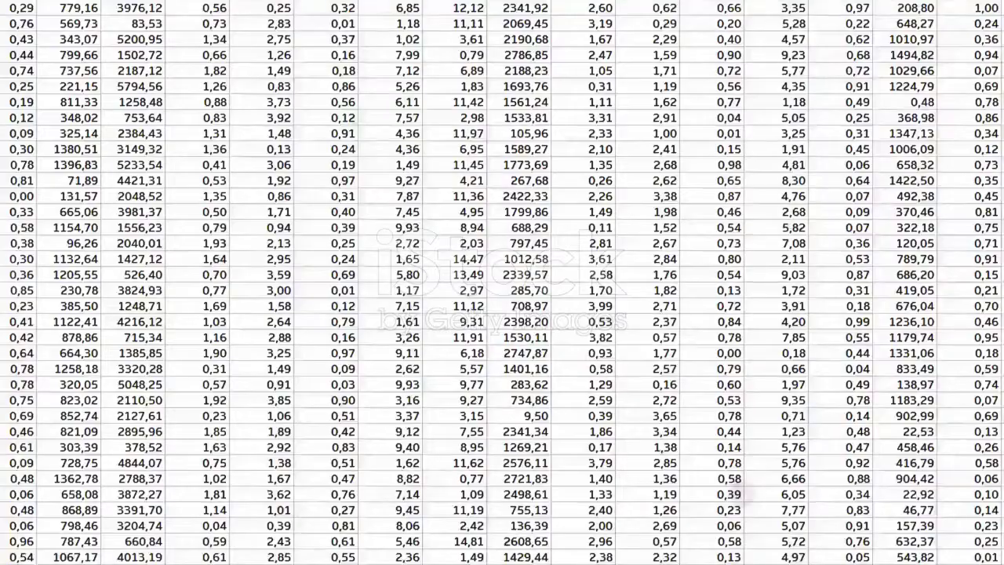